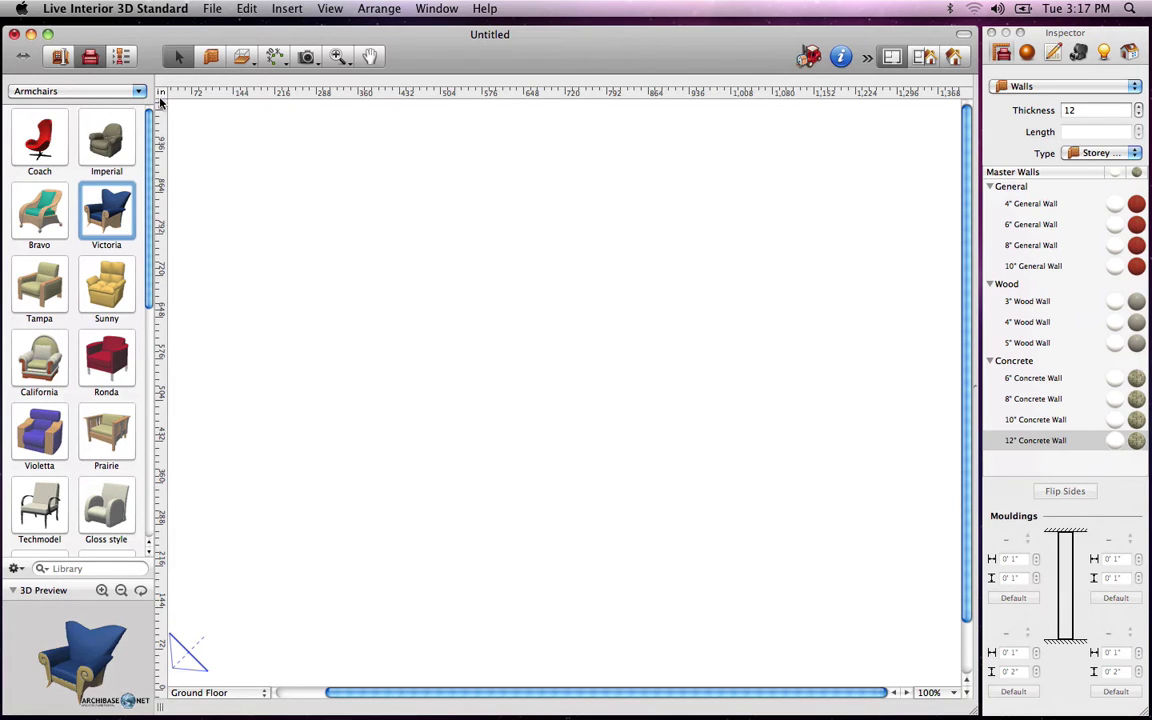
Set the project's measurement units to Feet-Inches, keeping the 1:100 predefined scale.
left_click(160, 95)
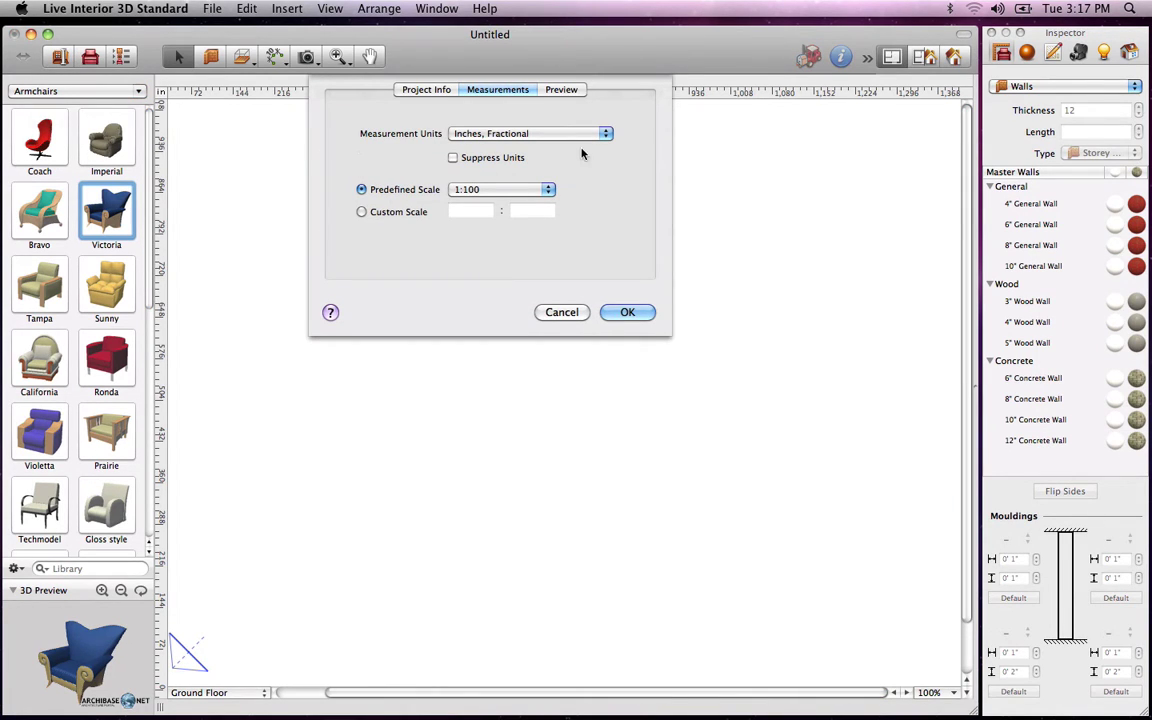
left_click(607, 134)
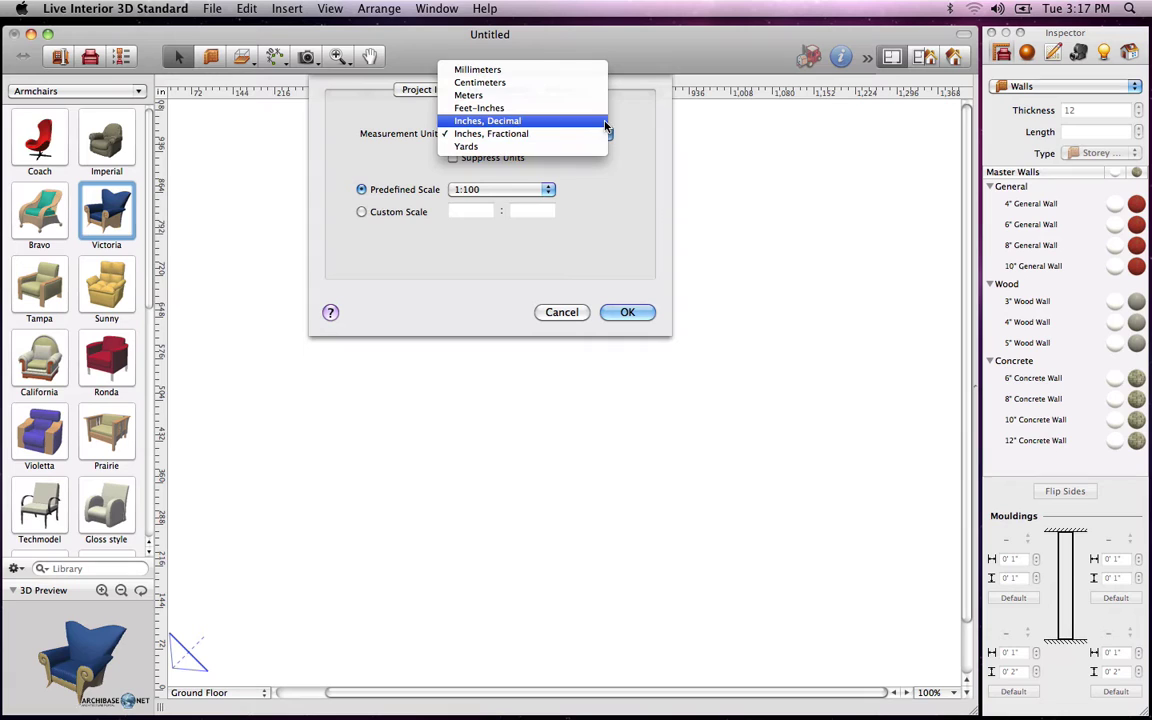
left_click(603, 112)
left_click(548, 189)
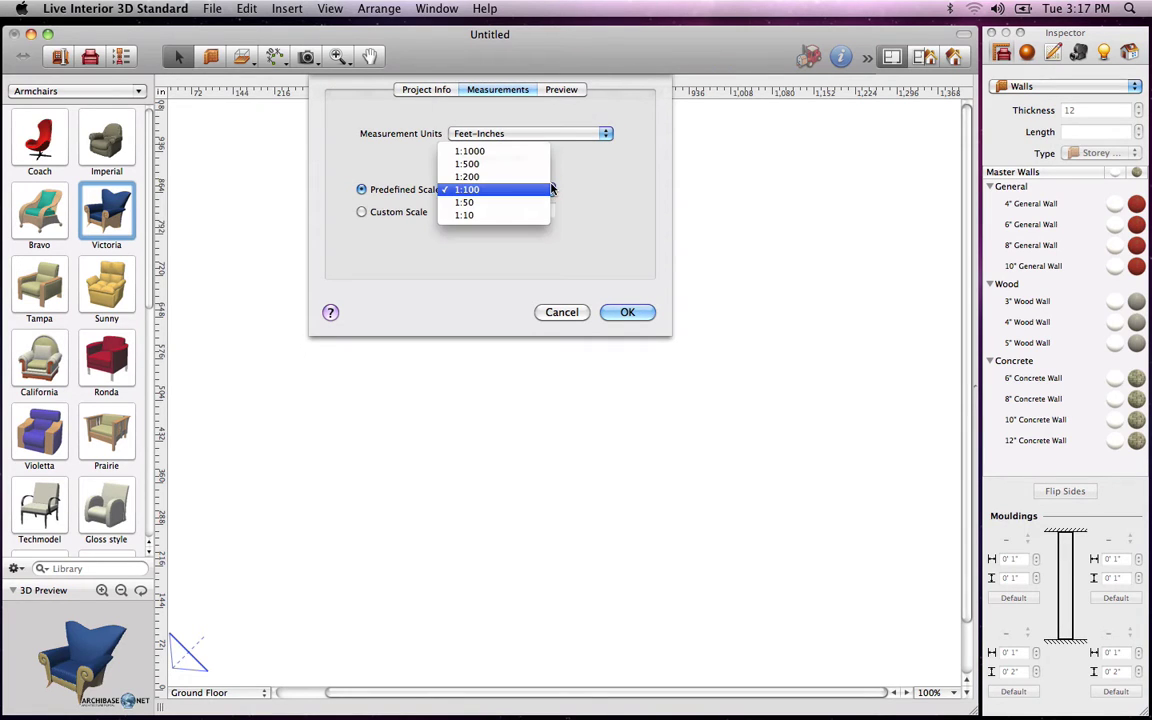
left_click(548, 189)
left_click(626, 312)
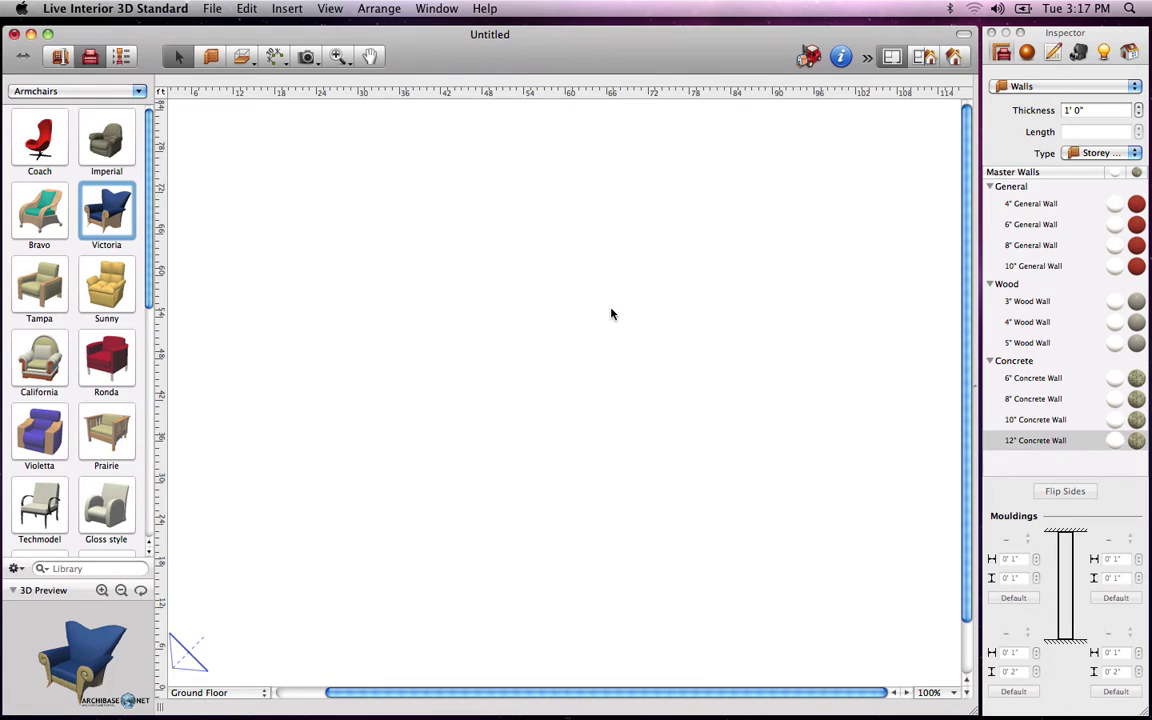
Draw four 1' 0" walls forming a closed rectangle that encloses 1551.96 ft².
left_click(213, 62)
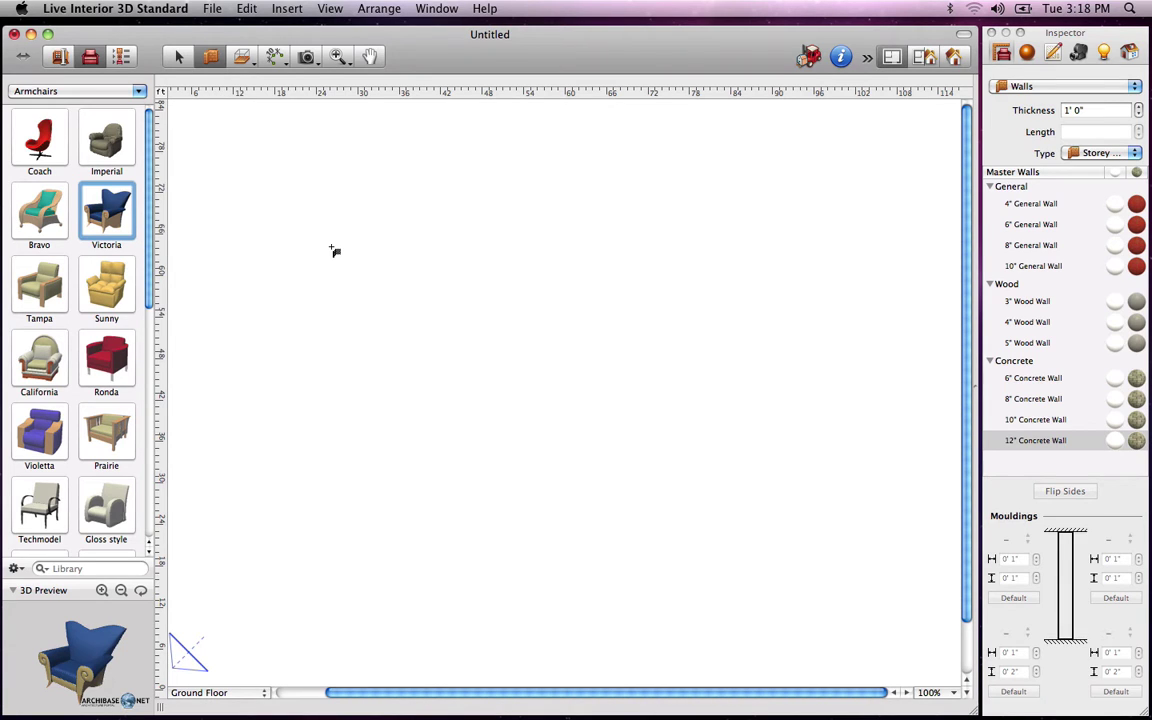
left_click_drag(334, 249, 713, 247)
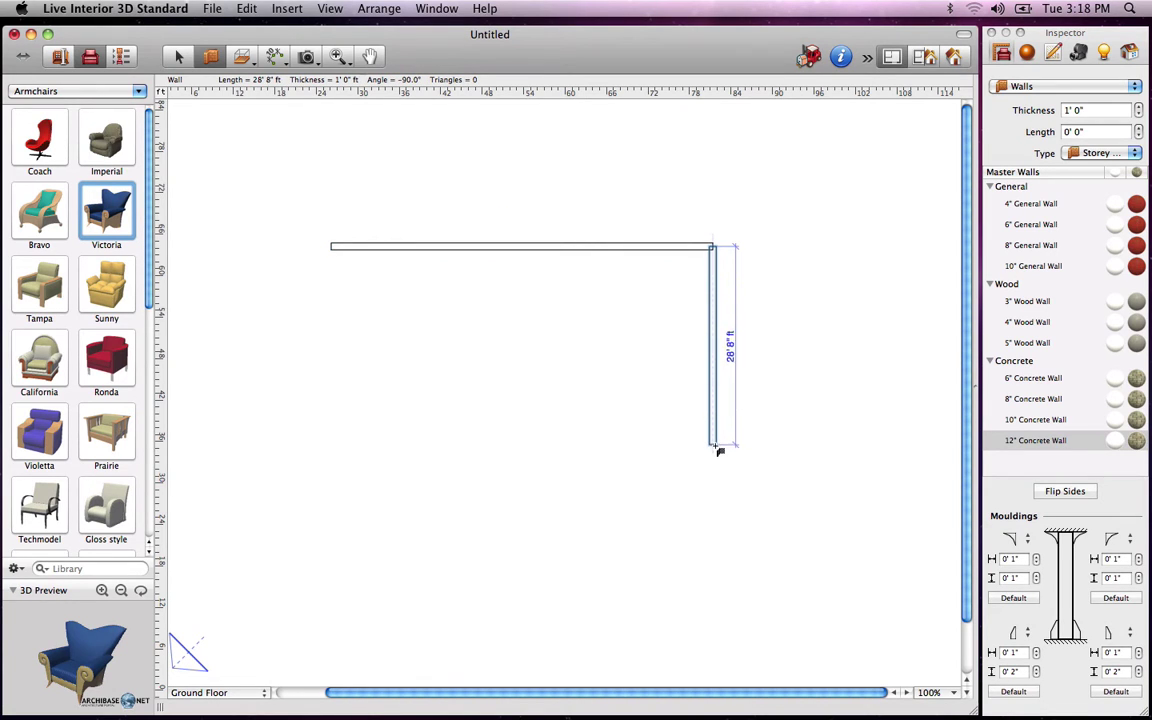
left_click(715, 452)
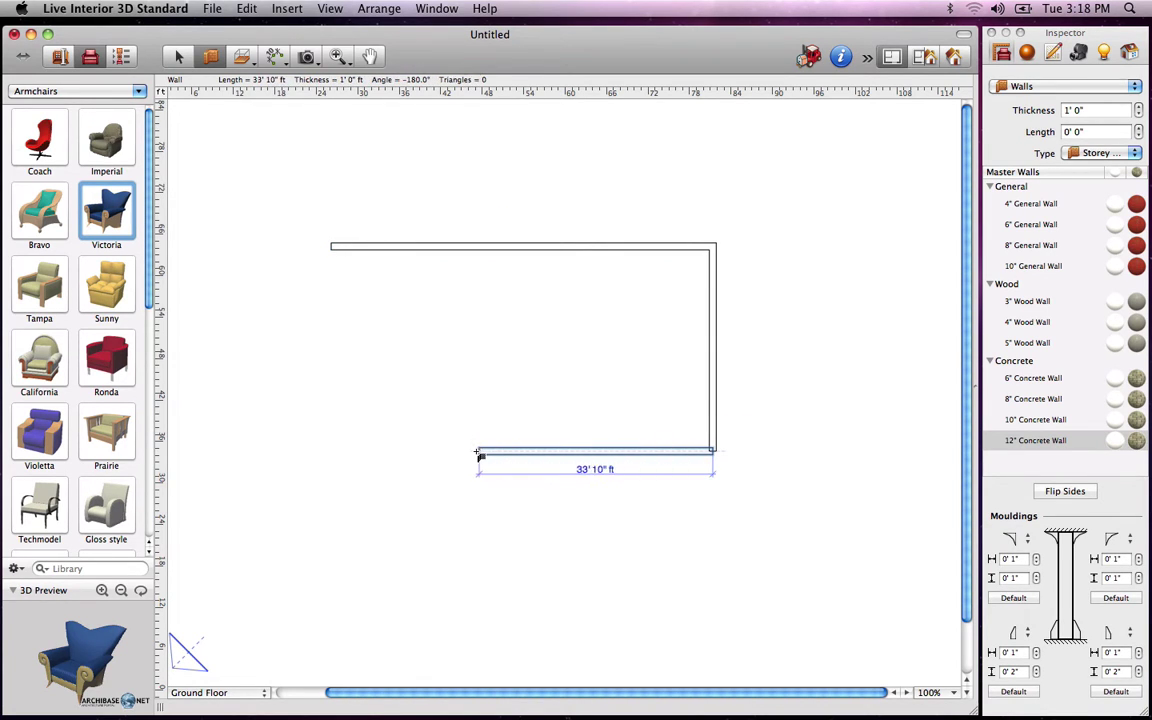
left_click(332, 452)
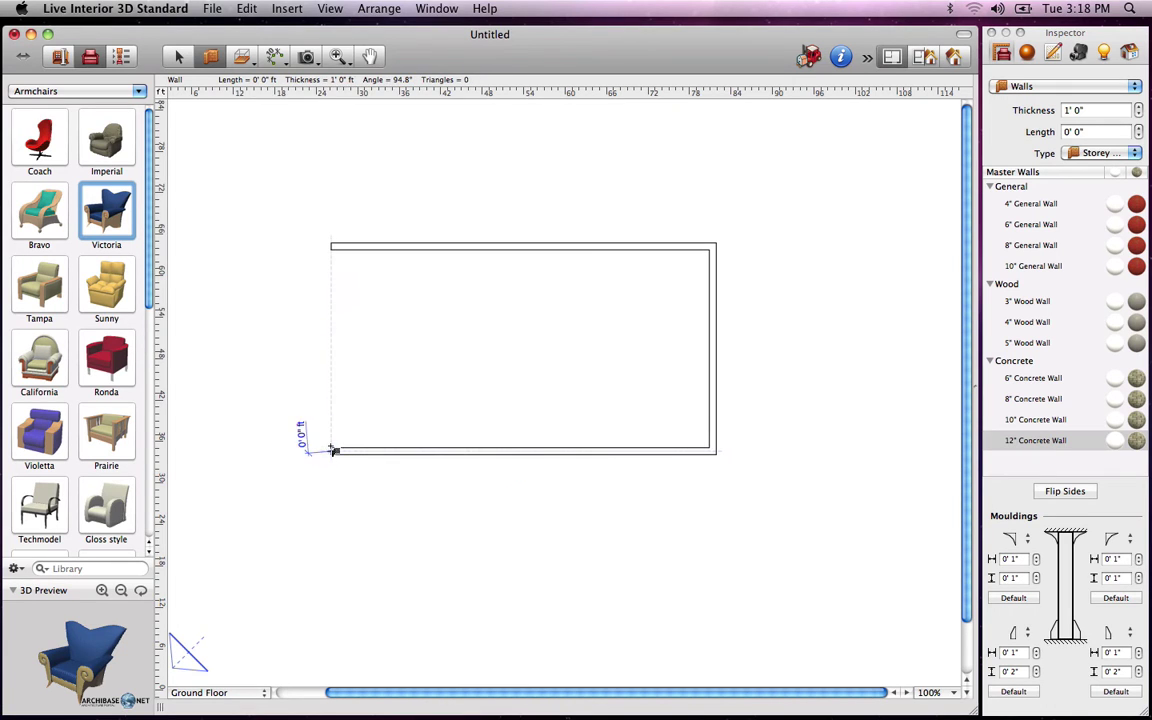
left_click(339, 257)
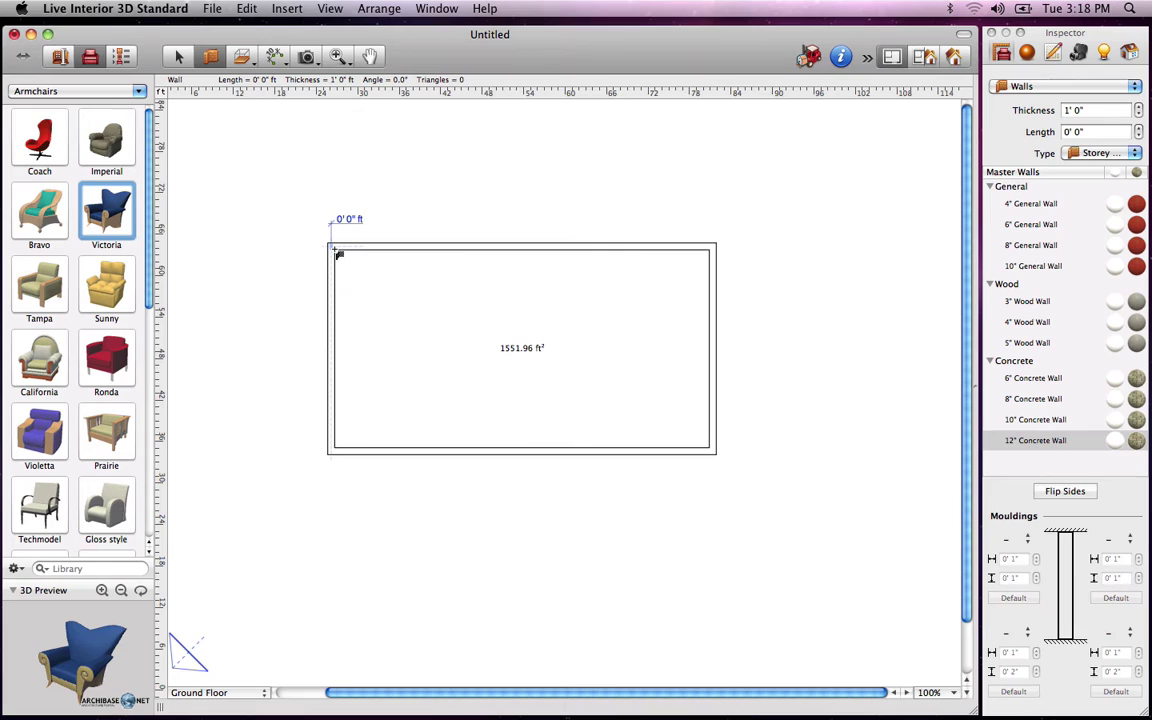
key("Escape")
key("Escape")
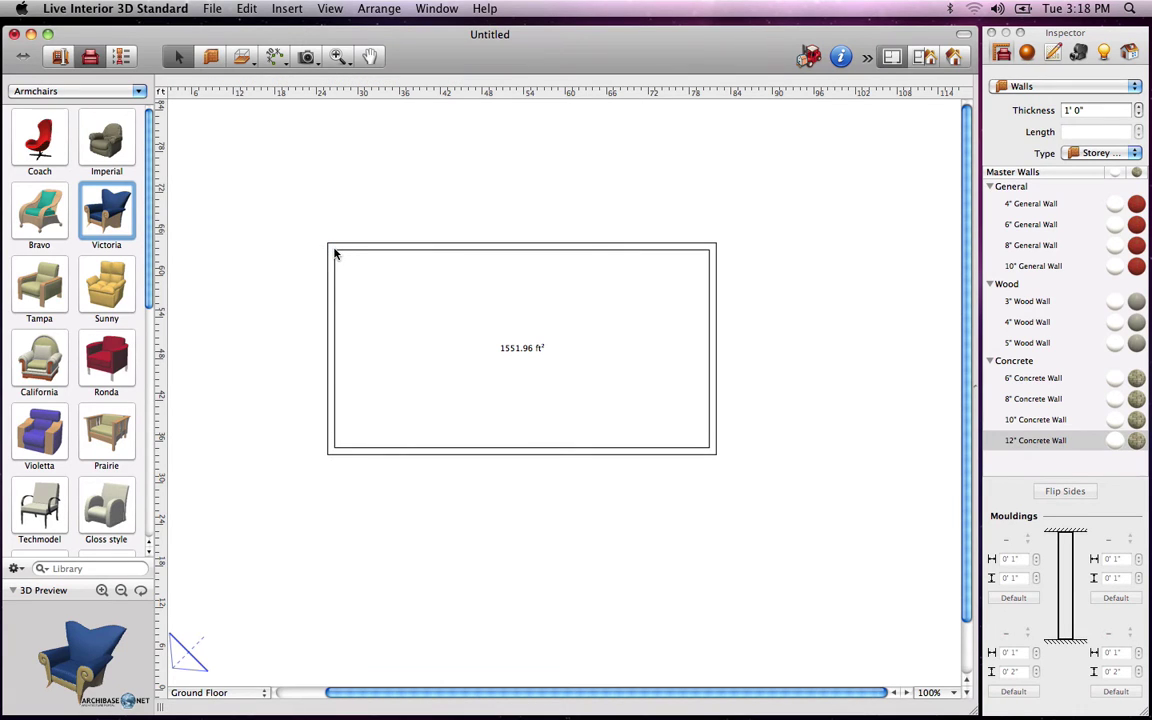
Select the room's left wall and raise its thickness from 1' 0" to 2' 10".
mouse_move(330, 330)
left_mouse_down()
mouse_move(270, 324)
mouse_move(336, 324)
left_mouse_up()
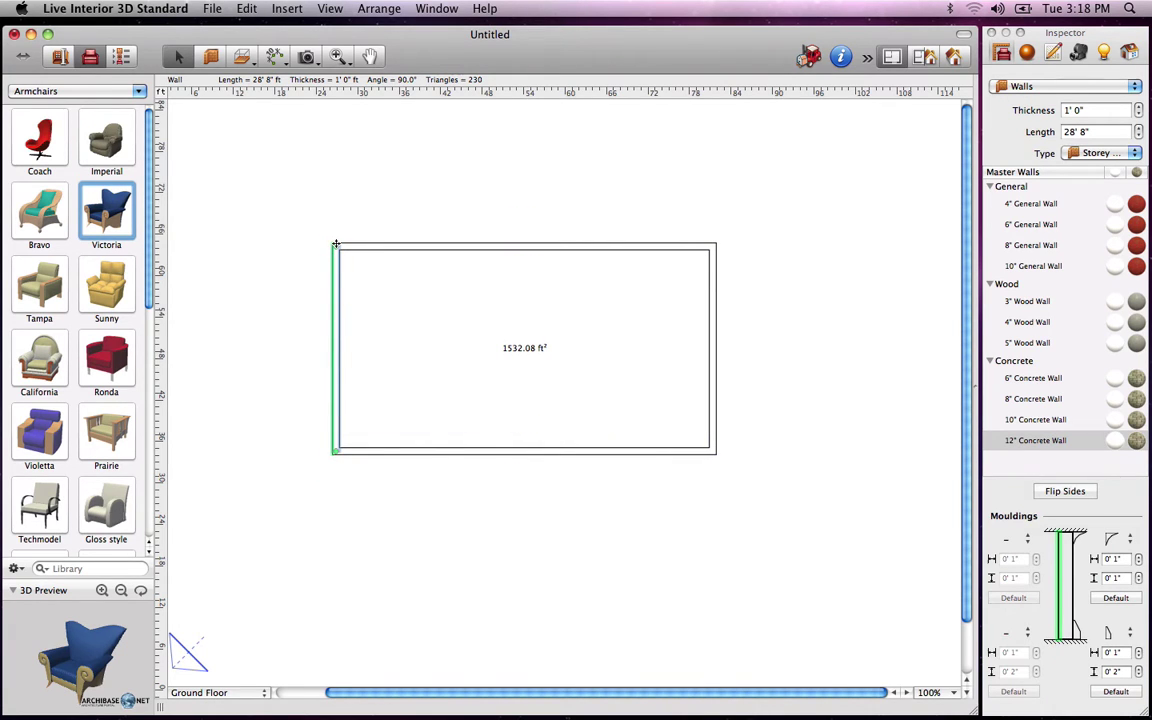
mouse_move(336, 243)
left_mouse_down()
mouse_move(308, 246)
mouse_move(336, 244)
left_mouse_up()
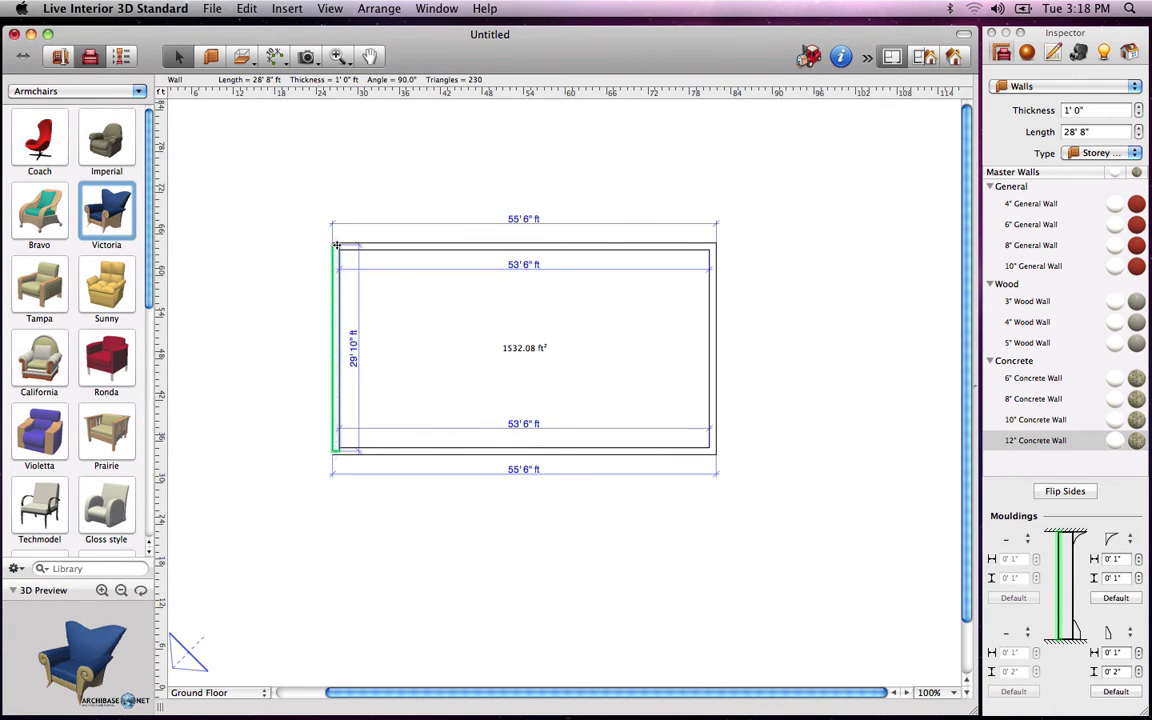
left_click_drag(336, 244, 336, 244)
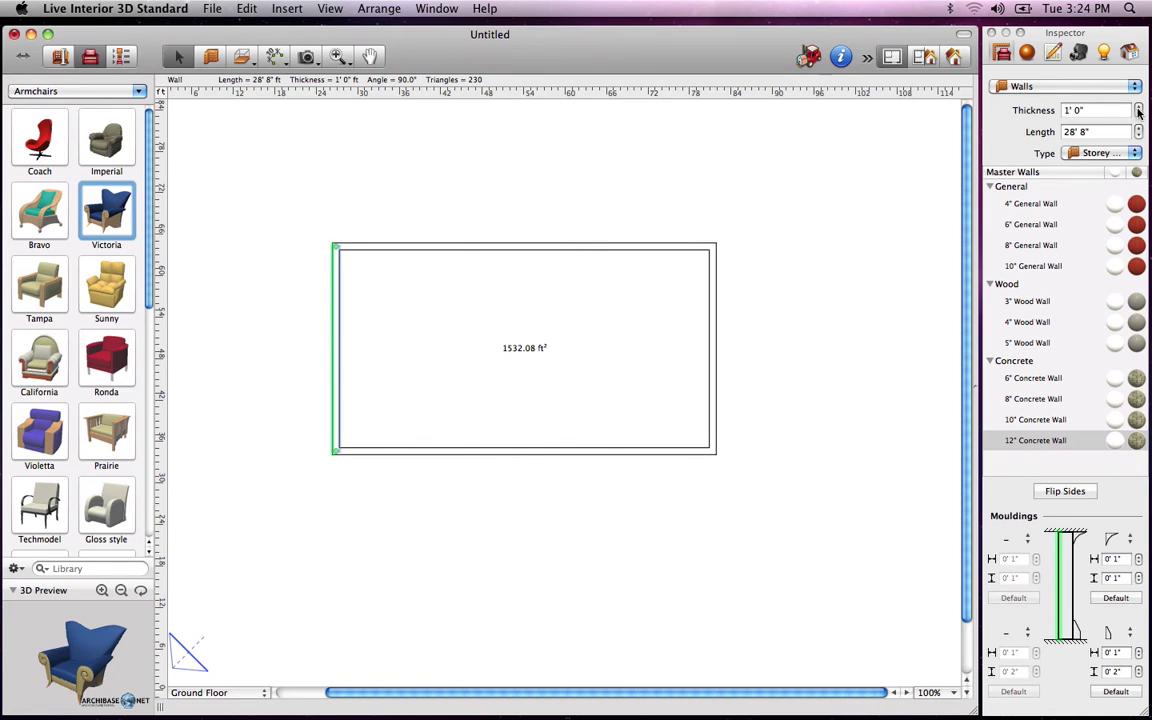
left_click_drag(1138, 112, 1139, 111)
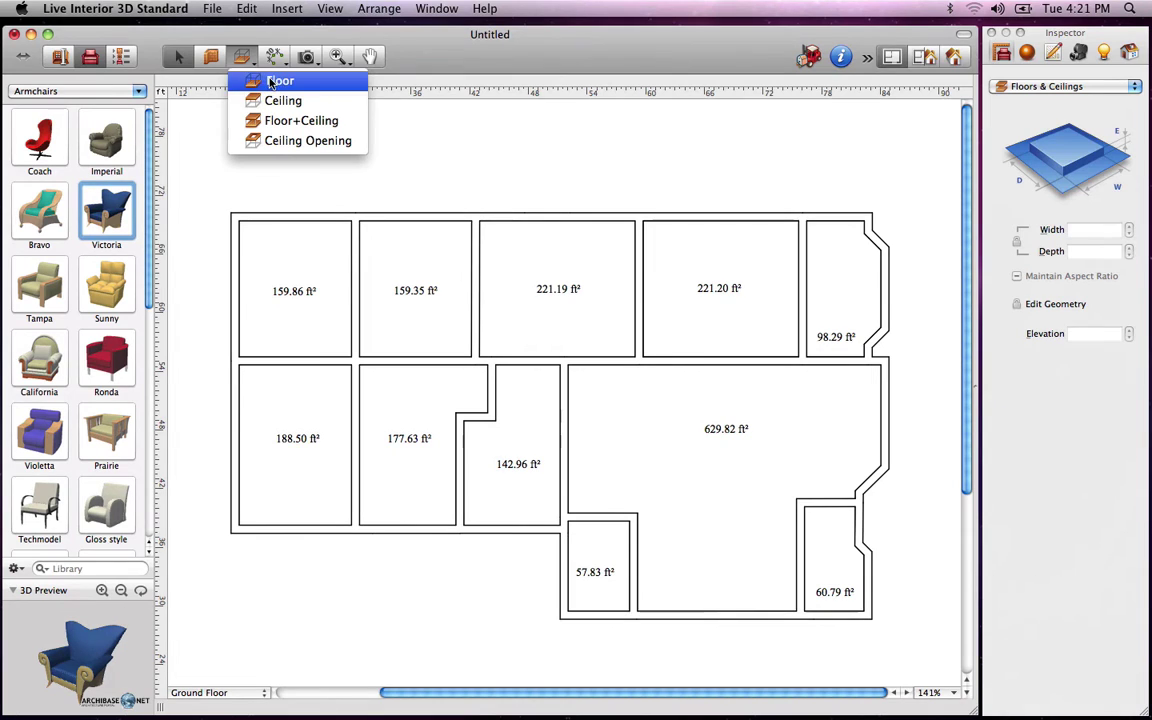
Outline a four-corner 162.92 ft² floor in the lower part of the large room.
left_click(278, 80)
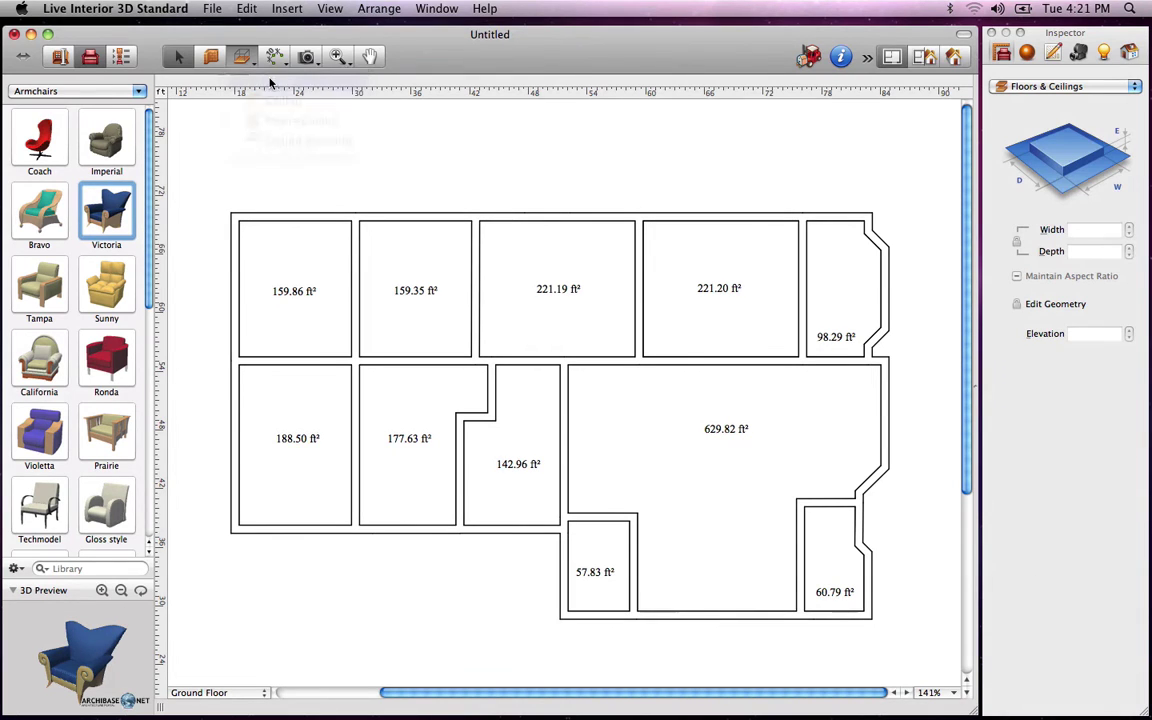
left_click(638, 519)
left_click(795, 520)
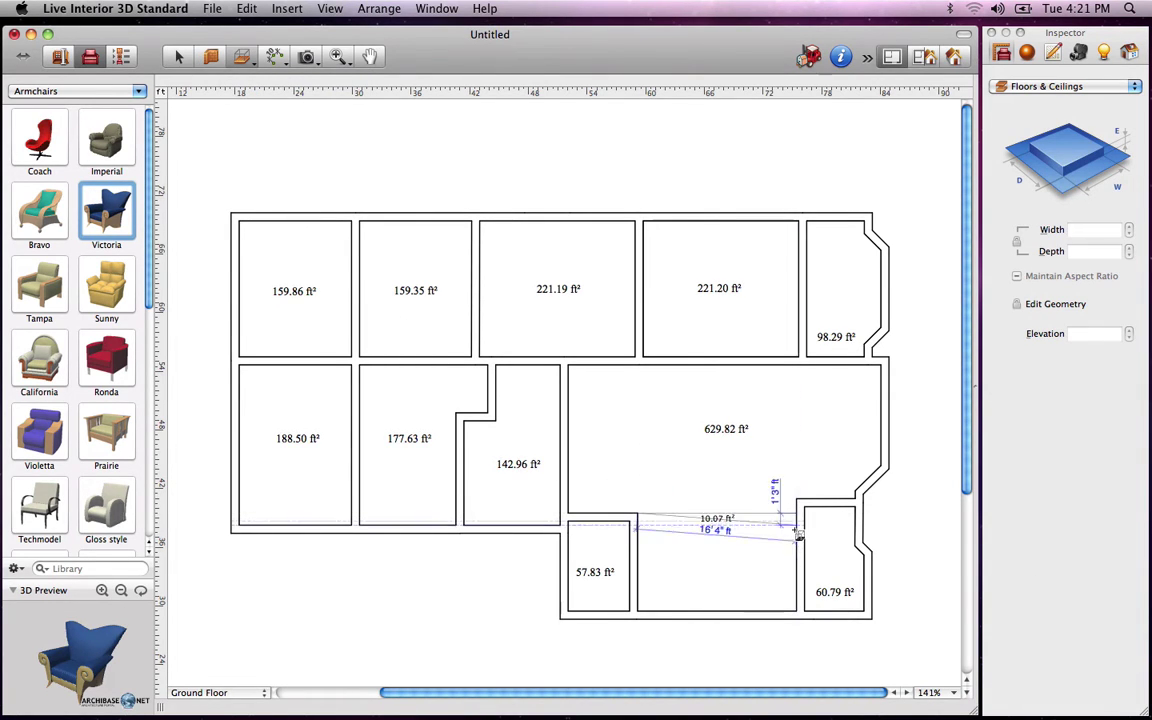
left_click(796, 612)
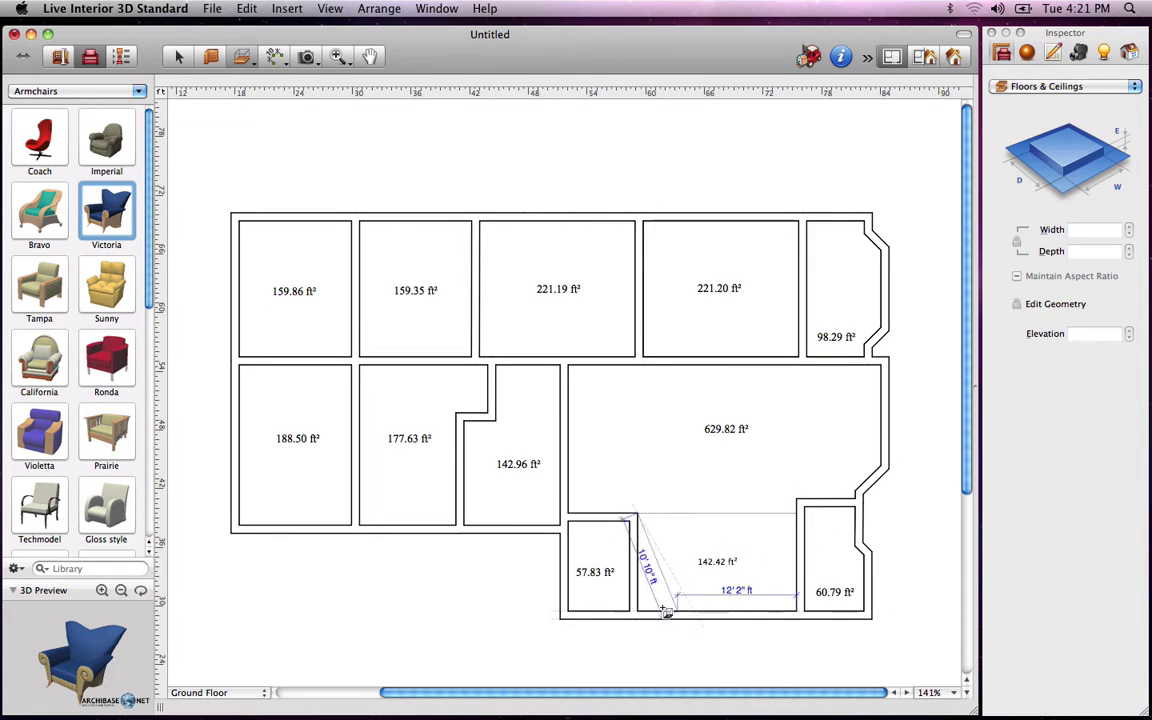
left_click(639, 612)
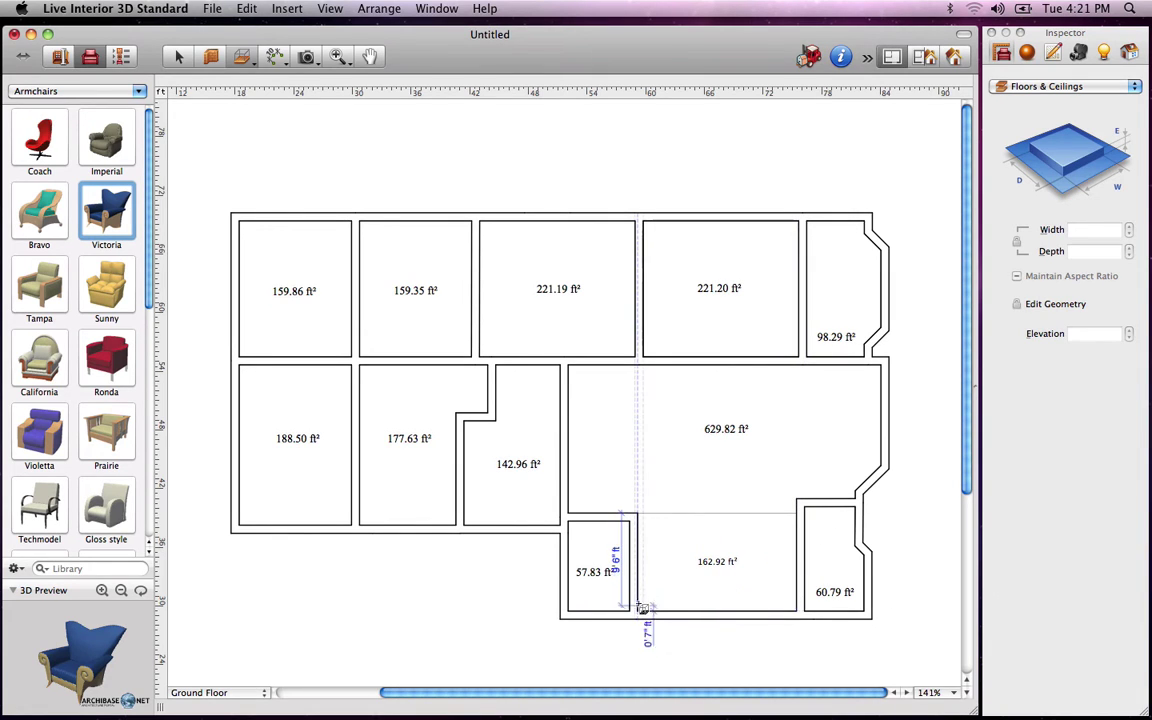
left_click(639, 520)
Add a contour point to the new floor's top edge, then remove it to keep the edge flat.
right_click(718, 514)
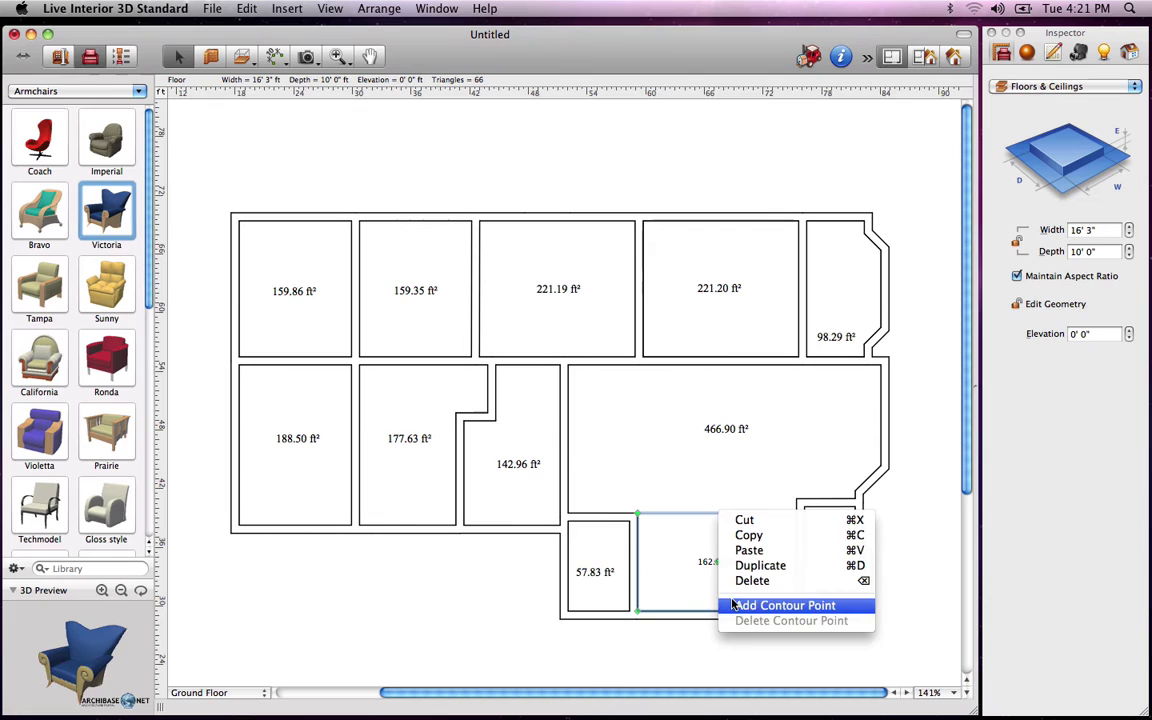
left_click(770, 605)
left_click_drag(716, 514, 713, 478)
right_click(713, 478)
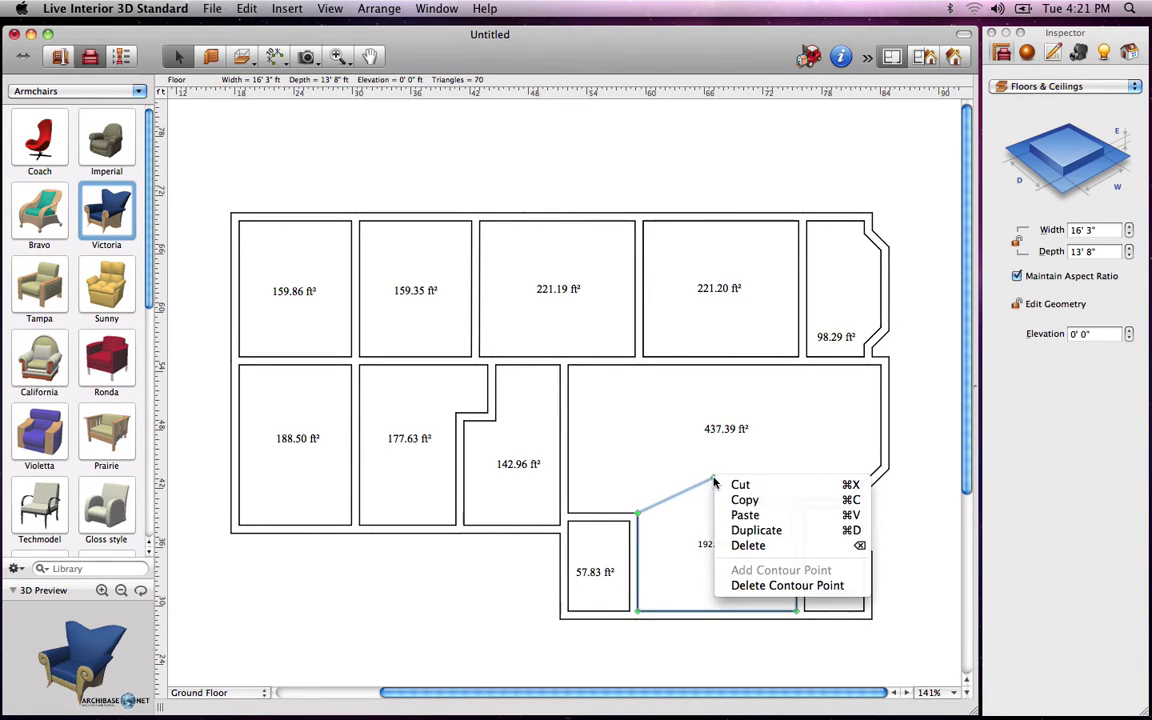
left_click(727, 586)
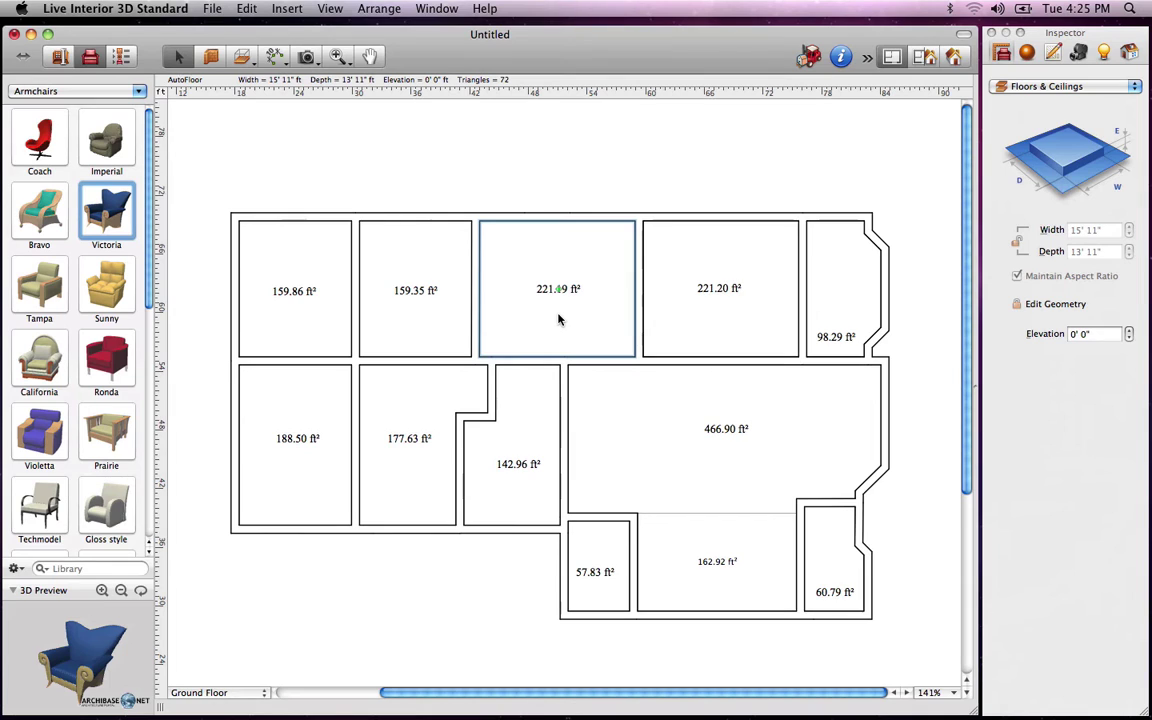
Label the 221.19 ft² room 'Bedroom'.
double_click(558, 292)
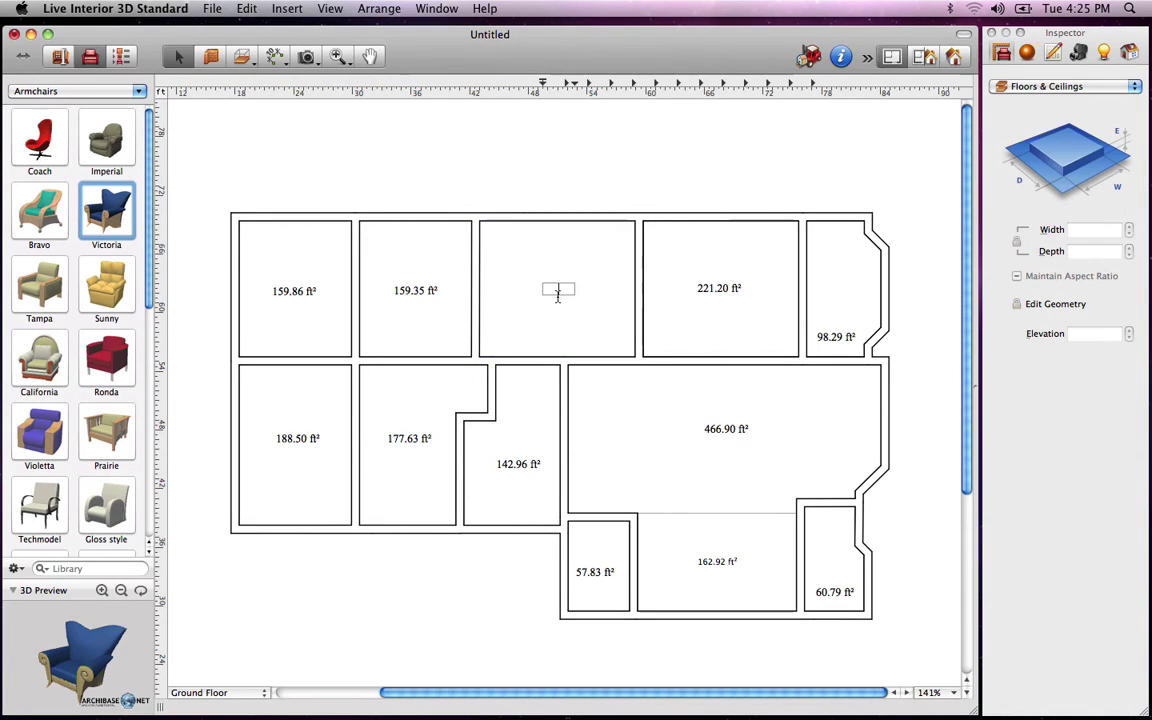
type("Bedroom")
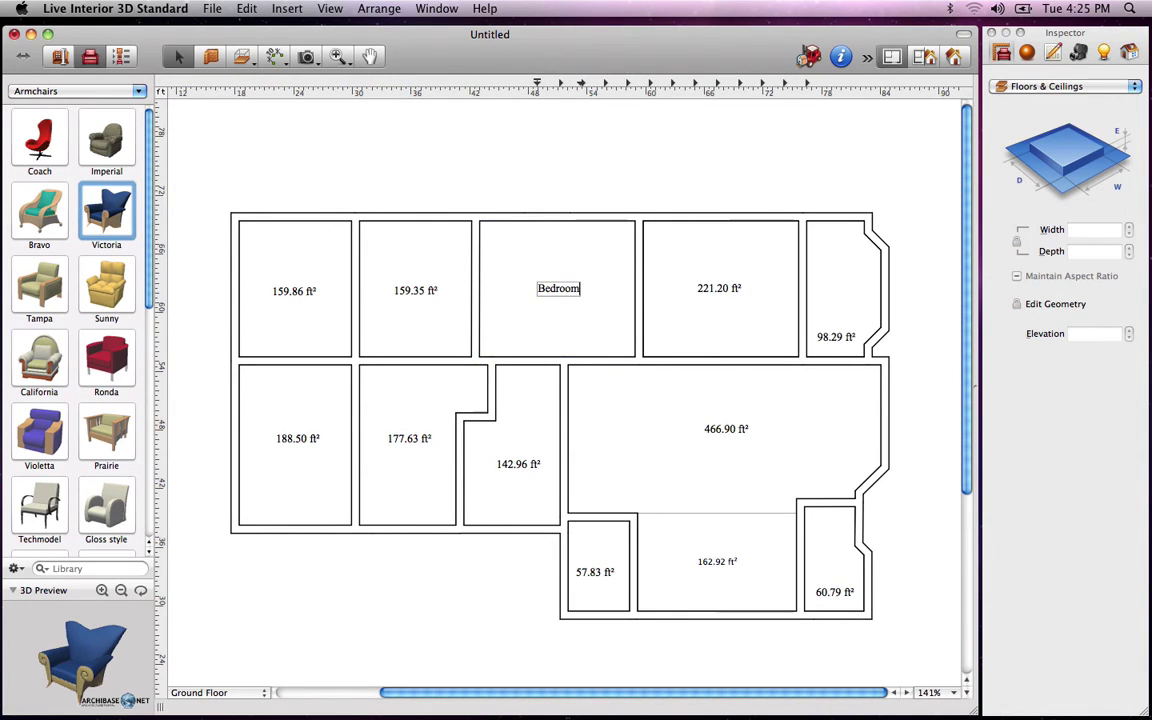
left_click(558, 305)
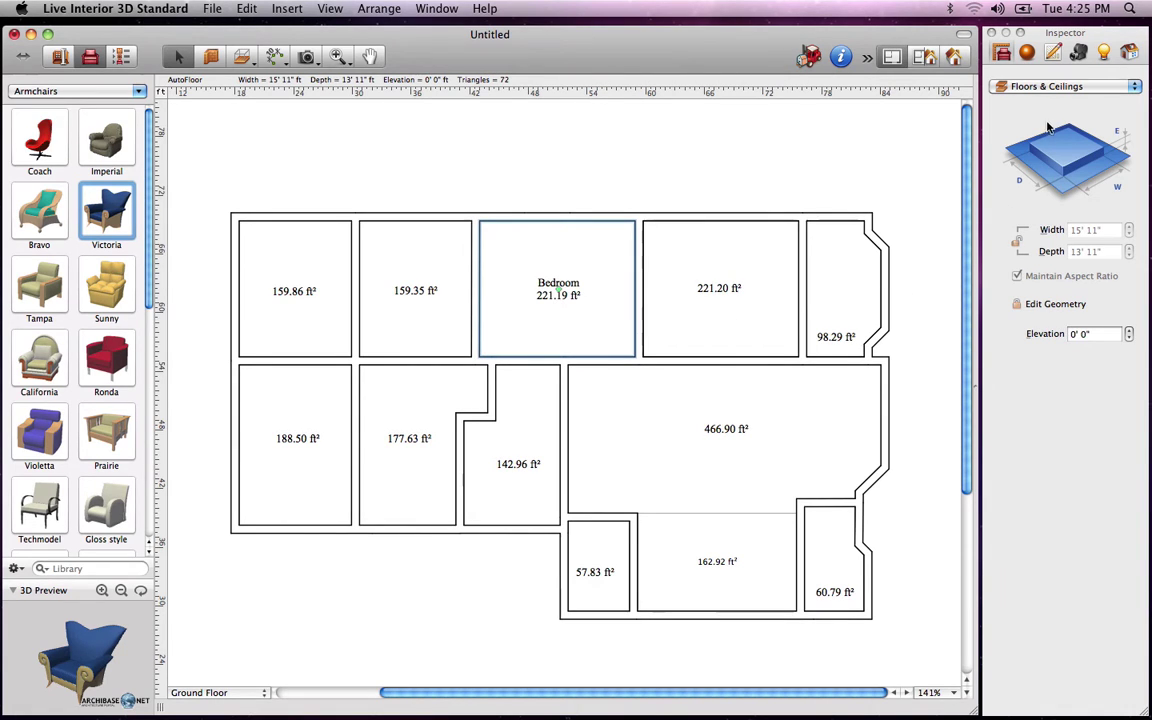
Give the Bedroom a new fill colour from the Colors picker.
left_click(1053, 52)
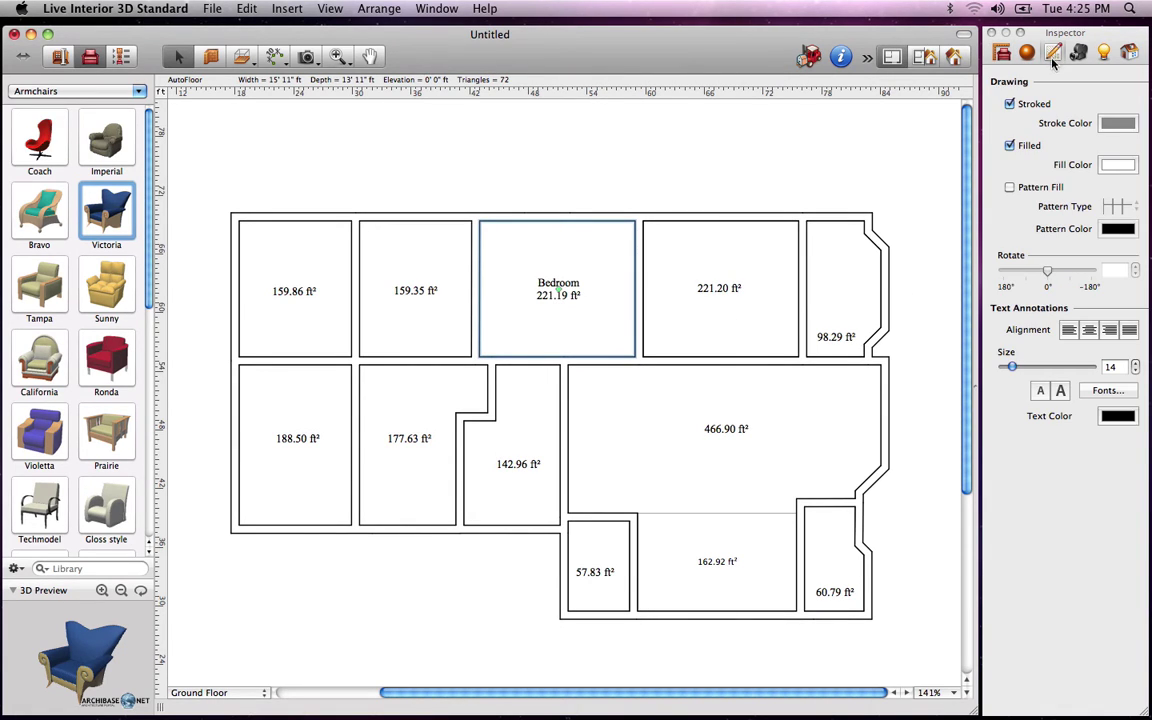
left_click(1117, 165)
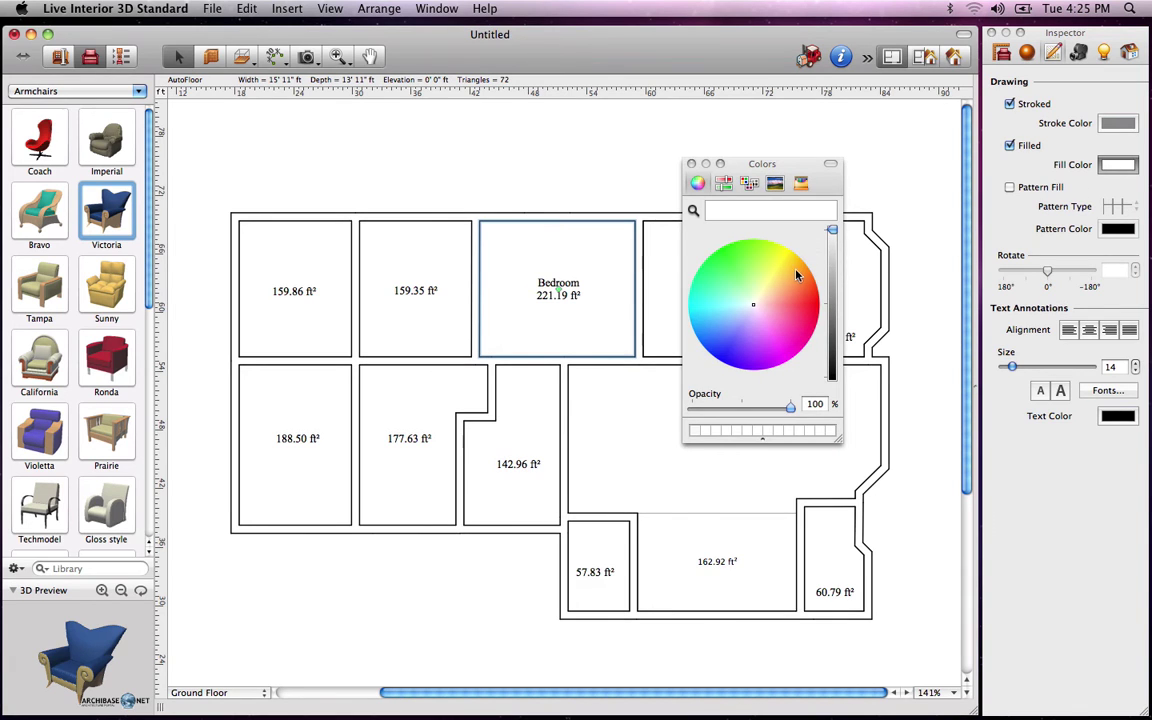
mouse_move(797, 275)
left_mouse_down()
mouse_move(757, 250)
mouse_move(751, 334)
mouse_move(780, 345)
mouse_move(783, 276)
left_mouse_up()
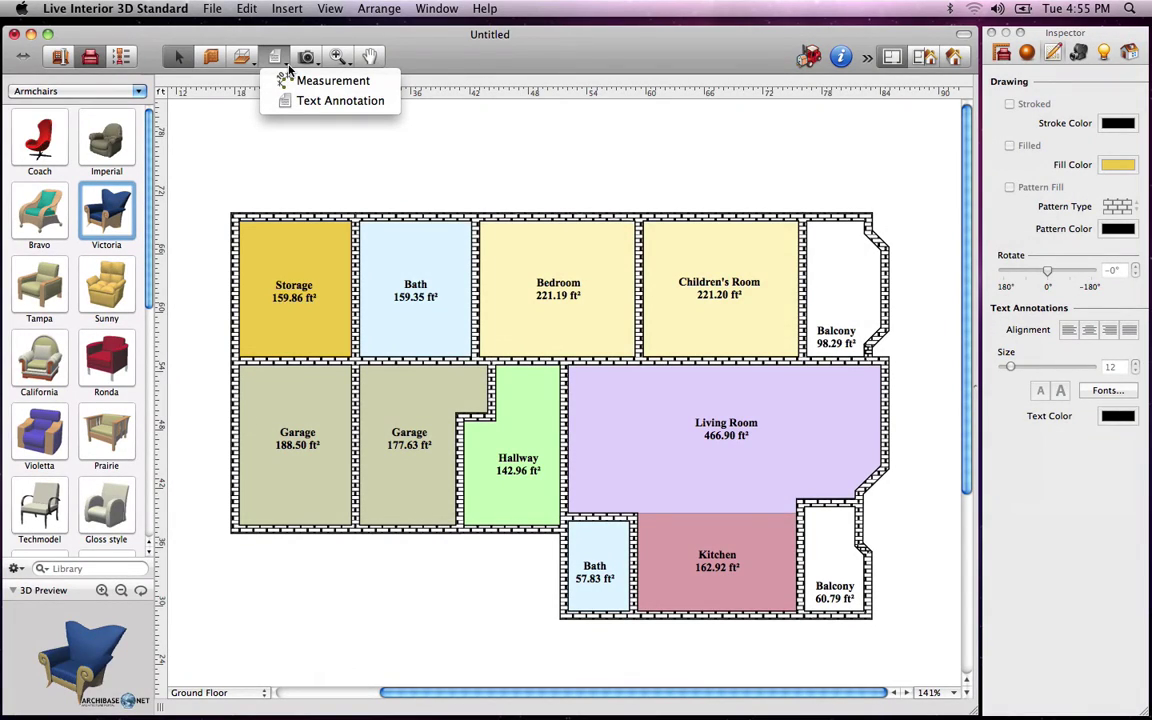
Add a 65' 7" dimension line along the top wall from corner to corner.
left_click(283, 80)
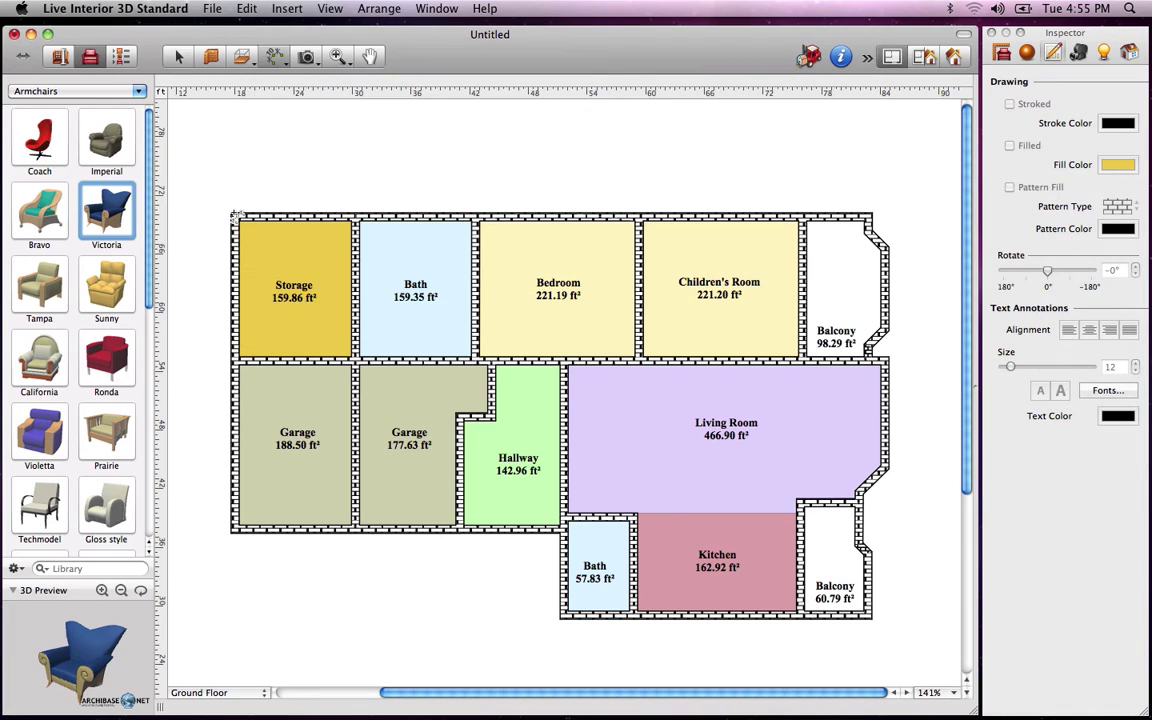
left_click_drag(231, 214, 874, 175)
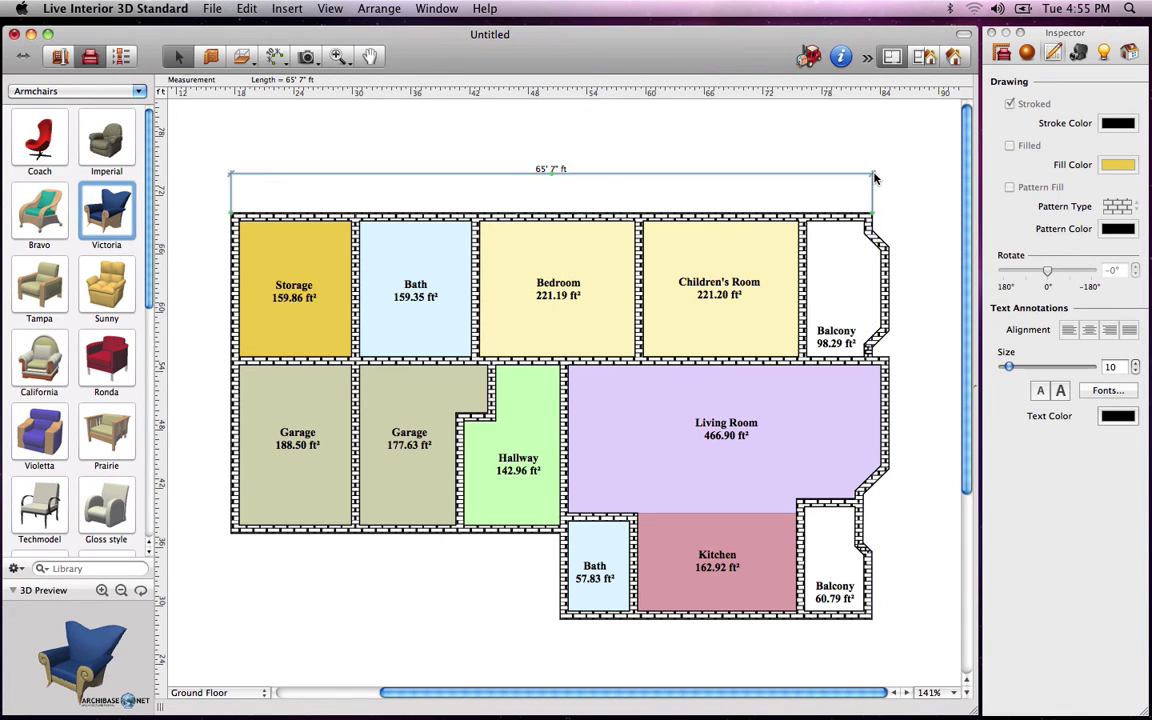
Add a text annotation above the plan reading 'First Draft for Architect'.
left_click(274, 56)
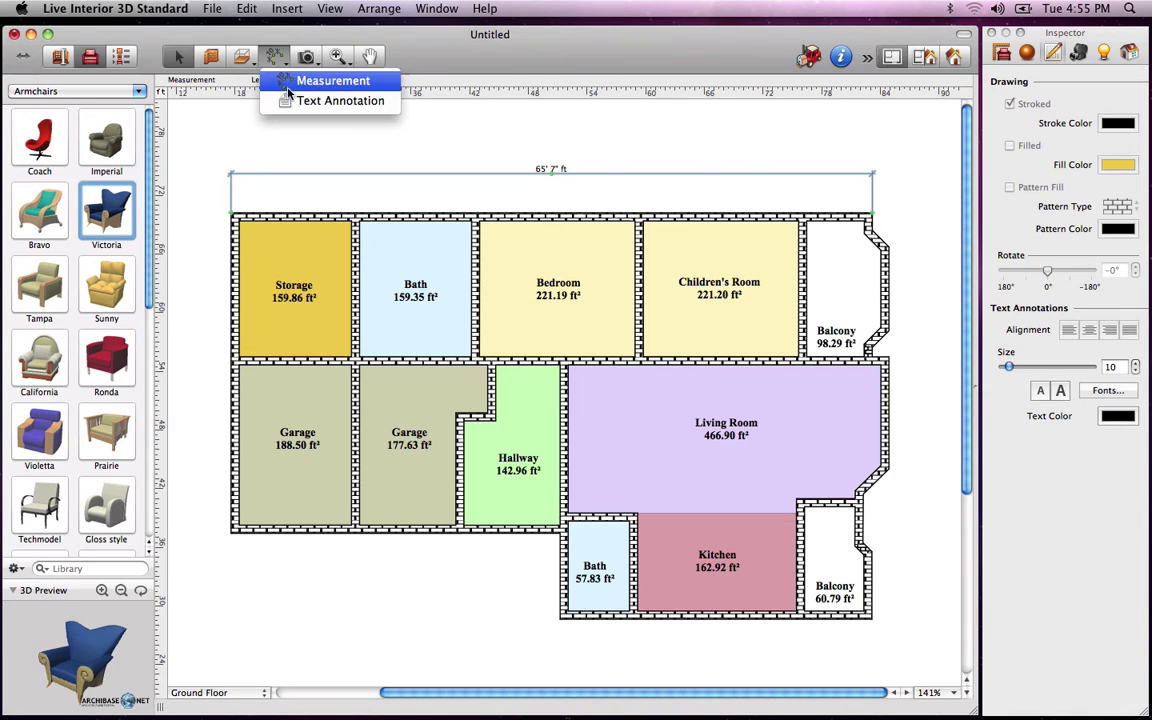
left_click(292, 100)
mouse_move(273, 107)
left_mouse_down()
mouse_move(375, 136)
mouse_move(486, 137)
left_mouse_up()
type("First Draft f")
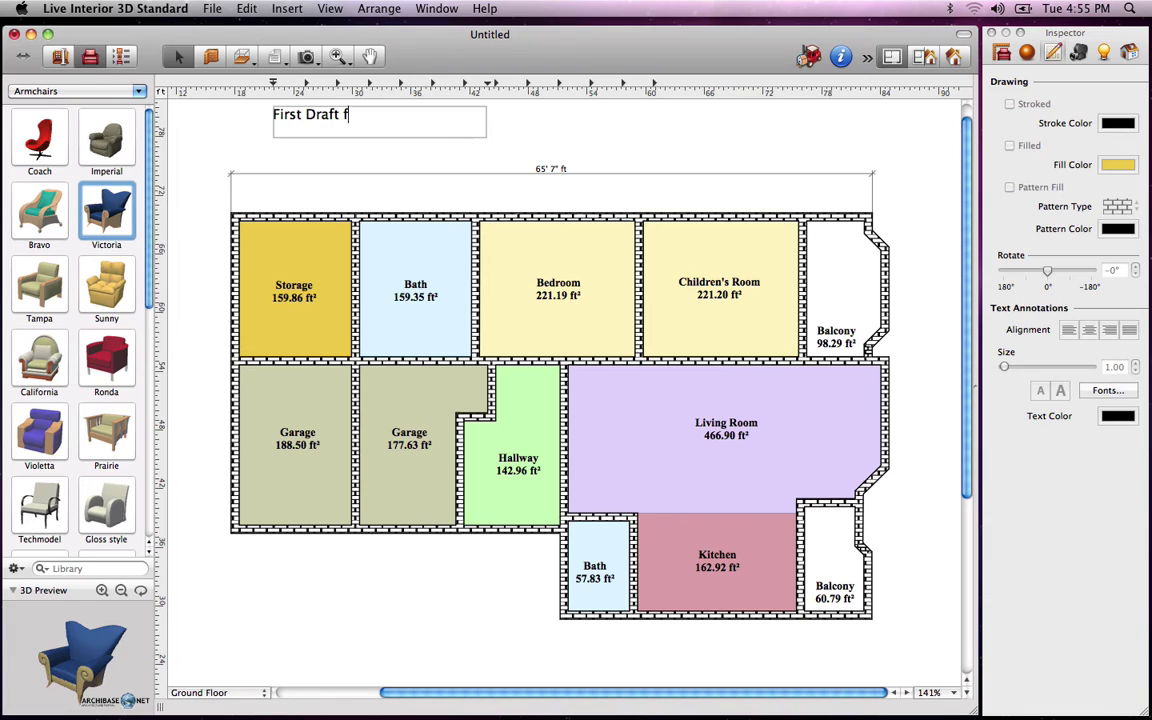
type("or Architect")
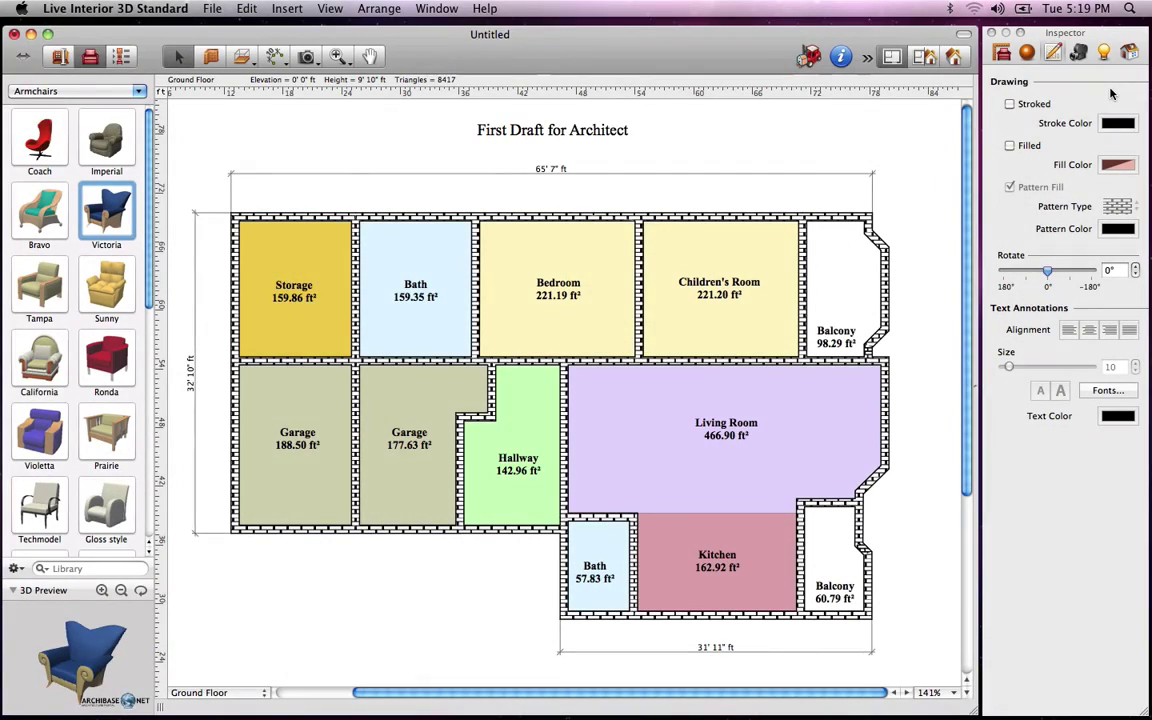
Add a 1st Floor storey above the ground floor from the Inspector's Building panel.
left_click(1128, 51)
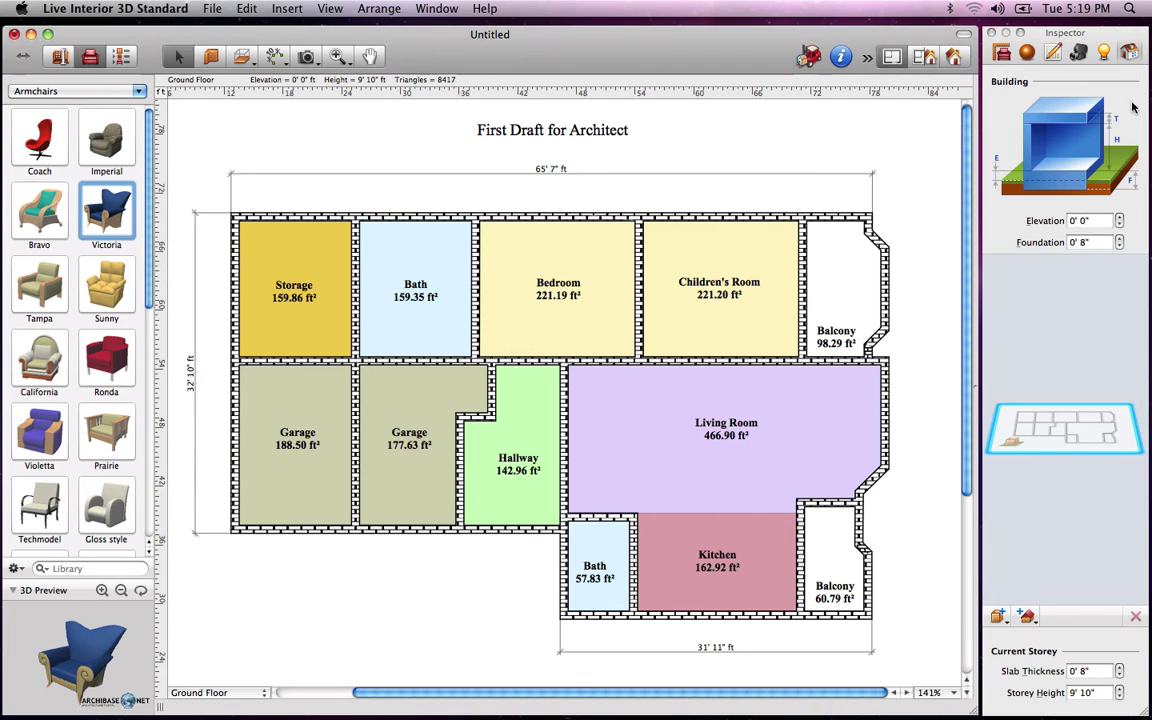
left_click(1000, 617)
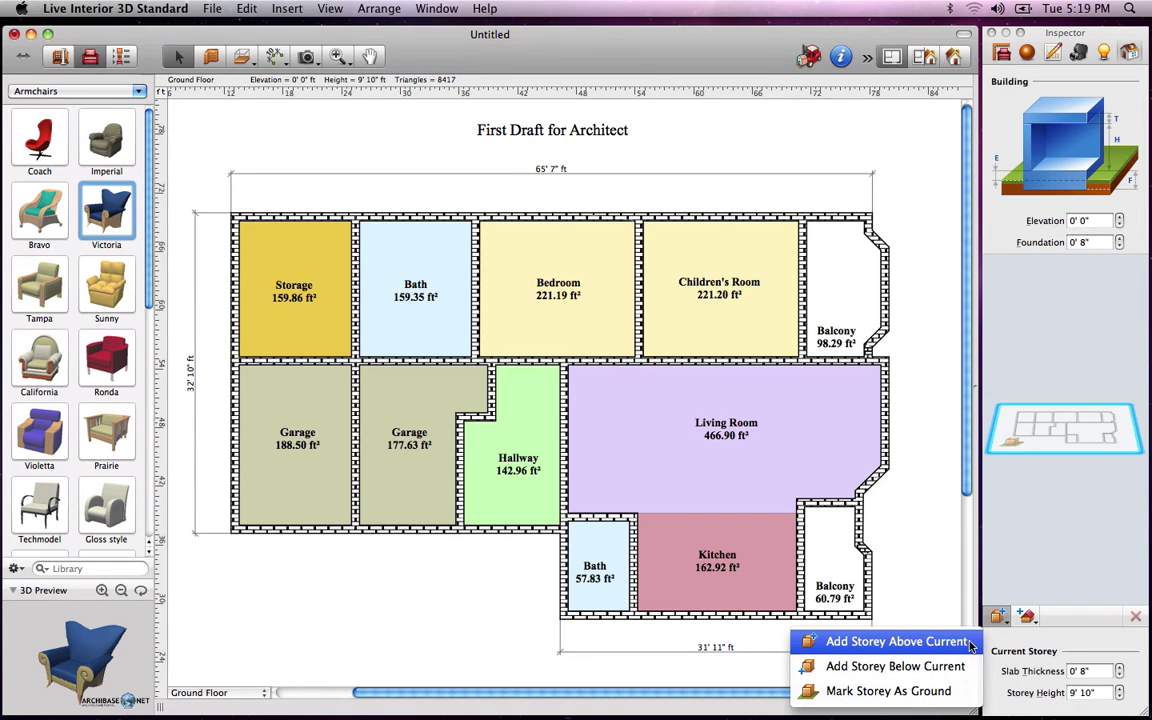
left_click(967, 641)
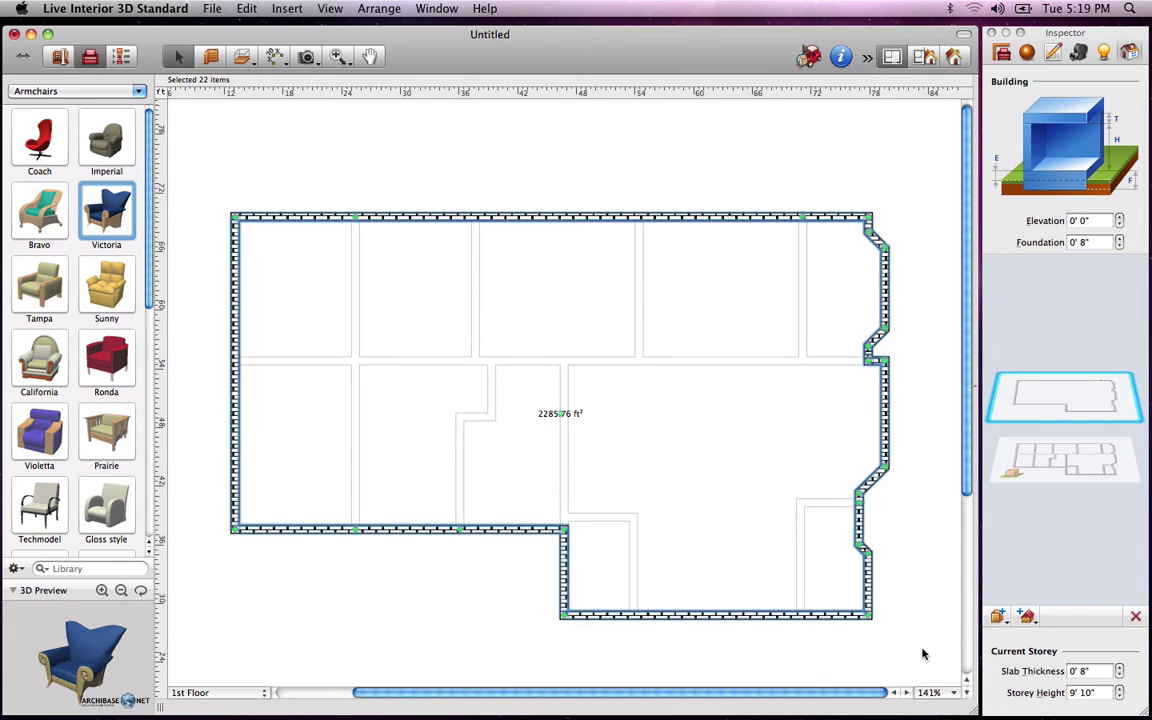
Shift the 1st Floor's left outer wall 5' 7" inward, shrinking it to 2109.65 ft².
left_click(216, 497)
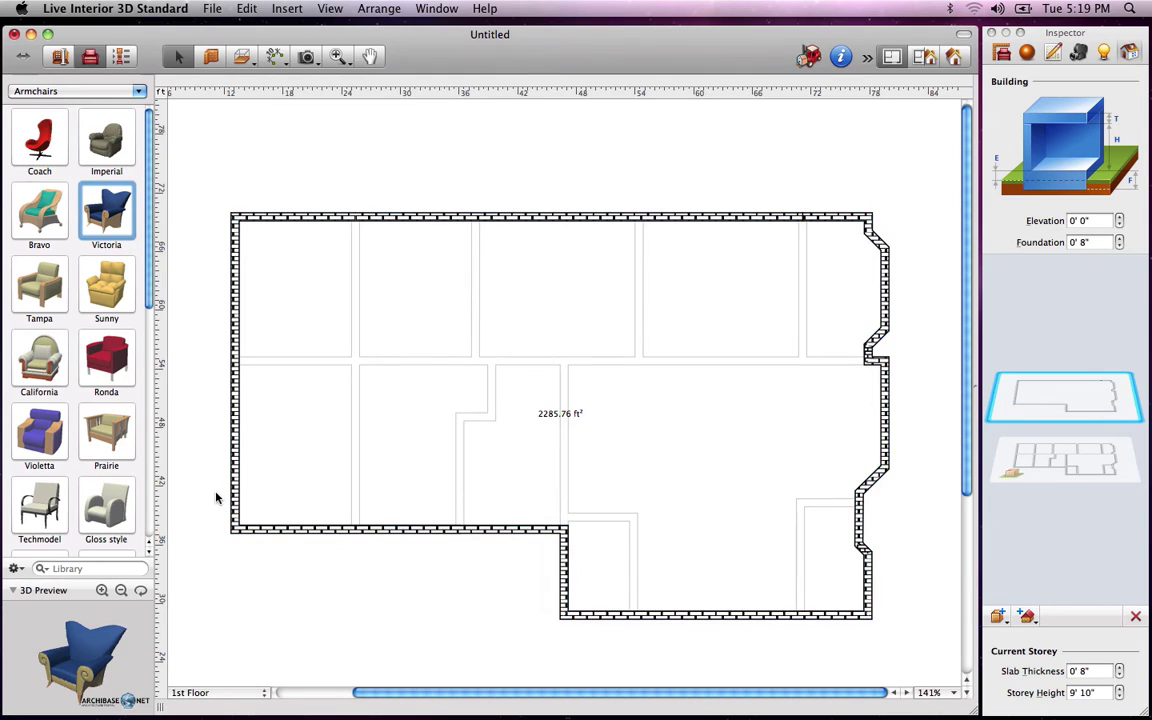
left_click(238, 493)
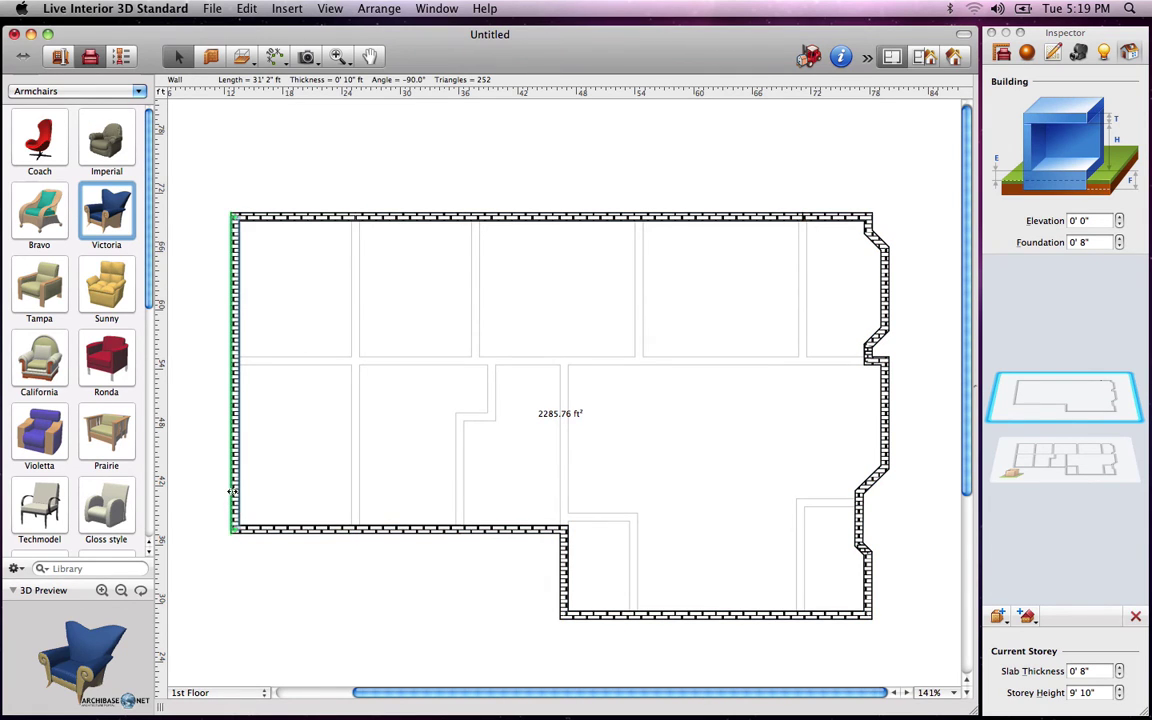
left_click_drag(252, 490, 290, 491)
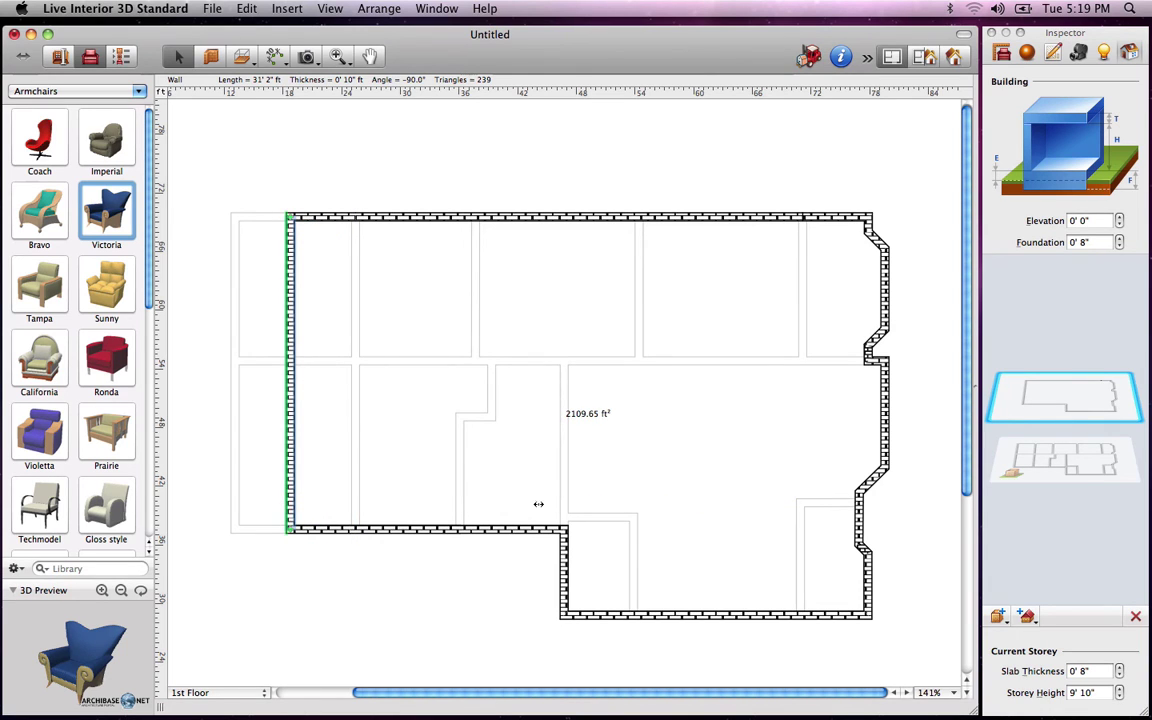
Mark the 1st Floor storey as ground, then delete the extra storey.
left_click(1054, 466)
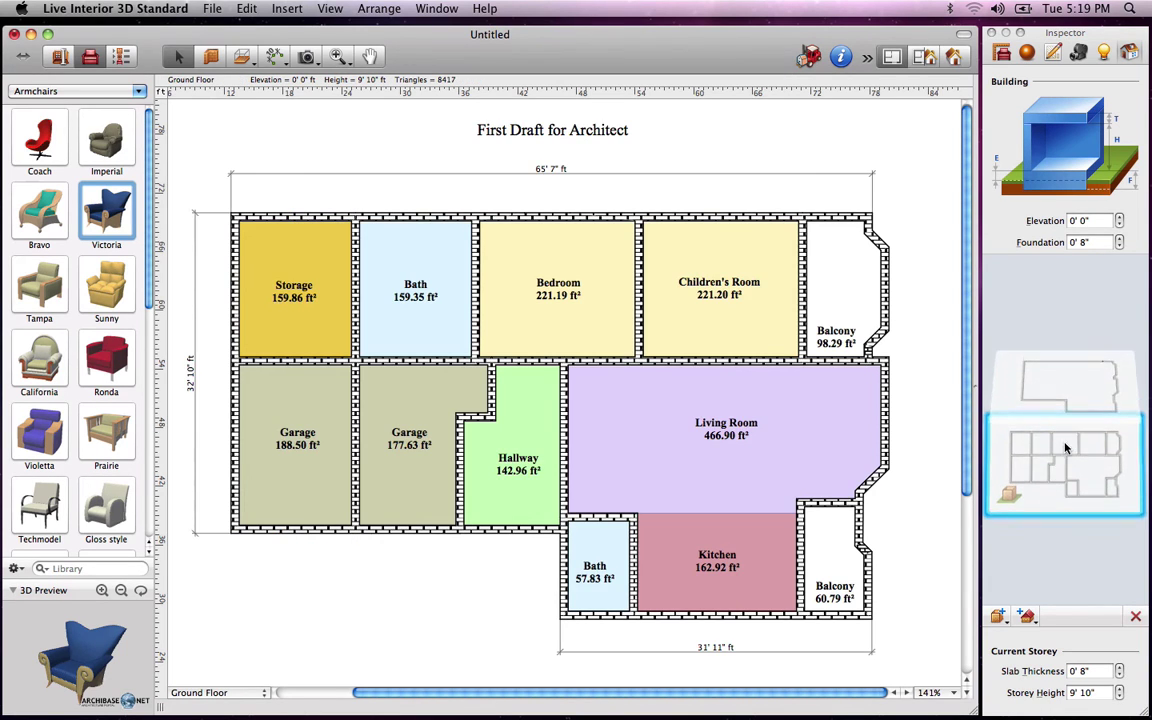
left_click(1060, 414)
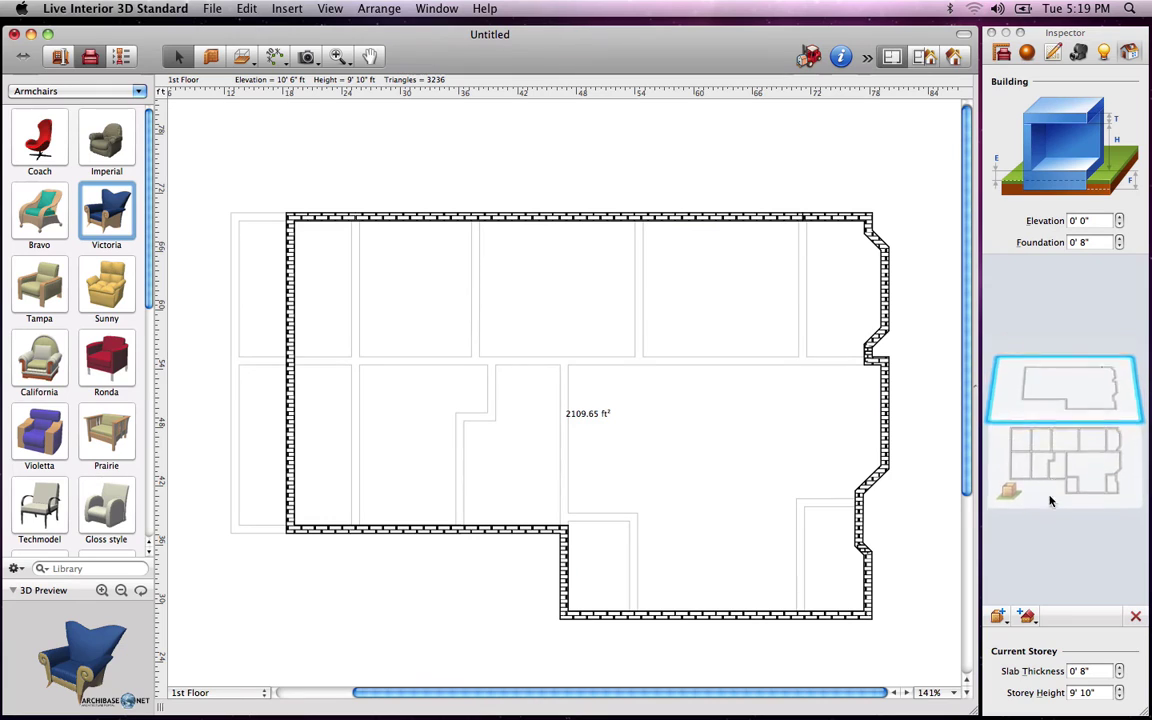
left_click(1002, 618)
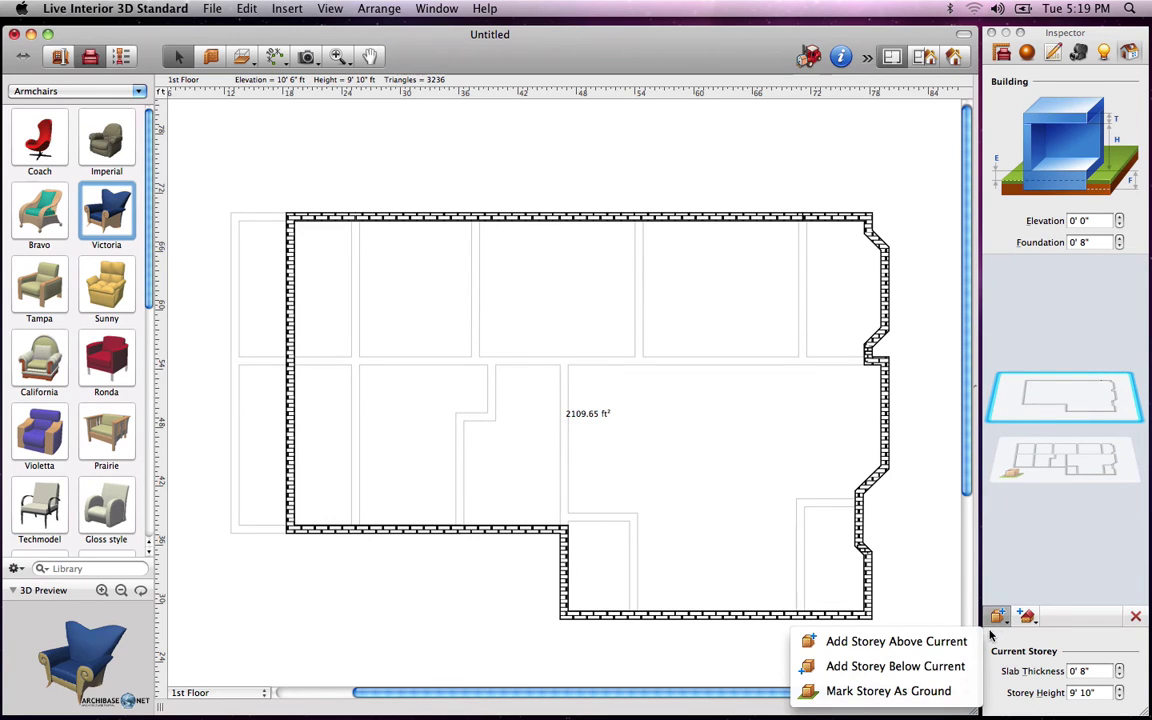
left_click(966, 690)
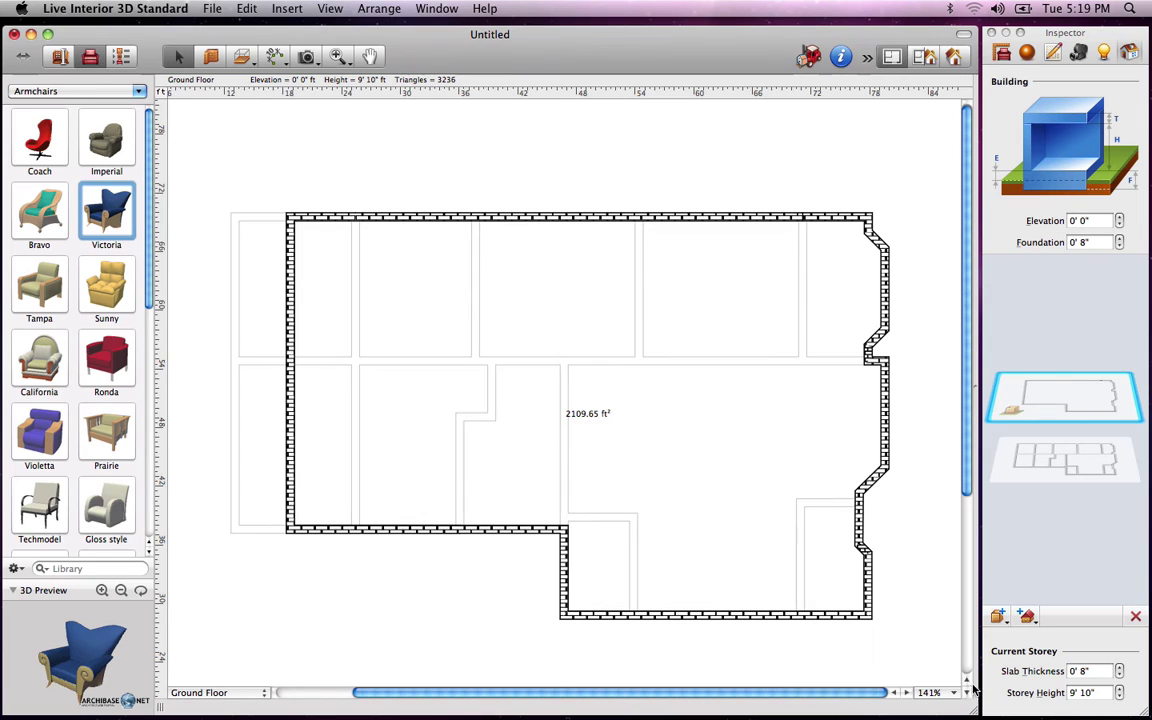
left_click(1134, 618)
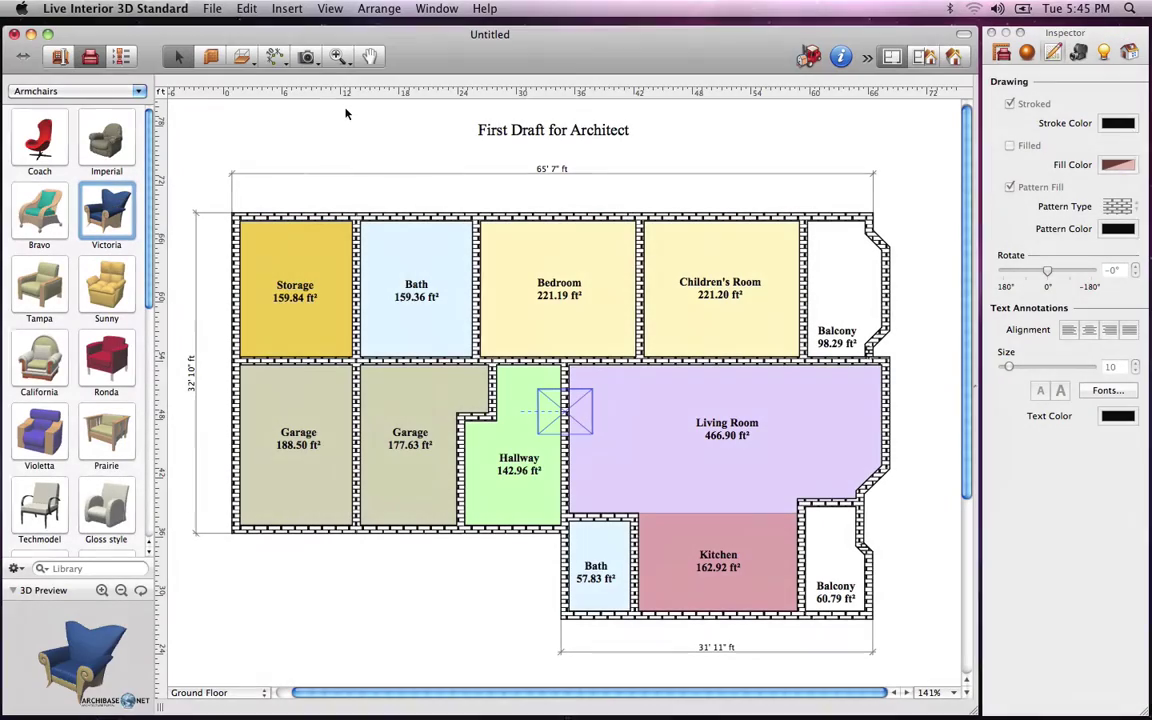
Zoom into the plan's left rooms, Storage and Bath down to the Garages and Hallway, then pan slightly.
left_click(338, 56)
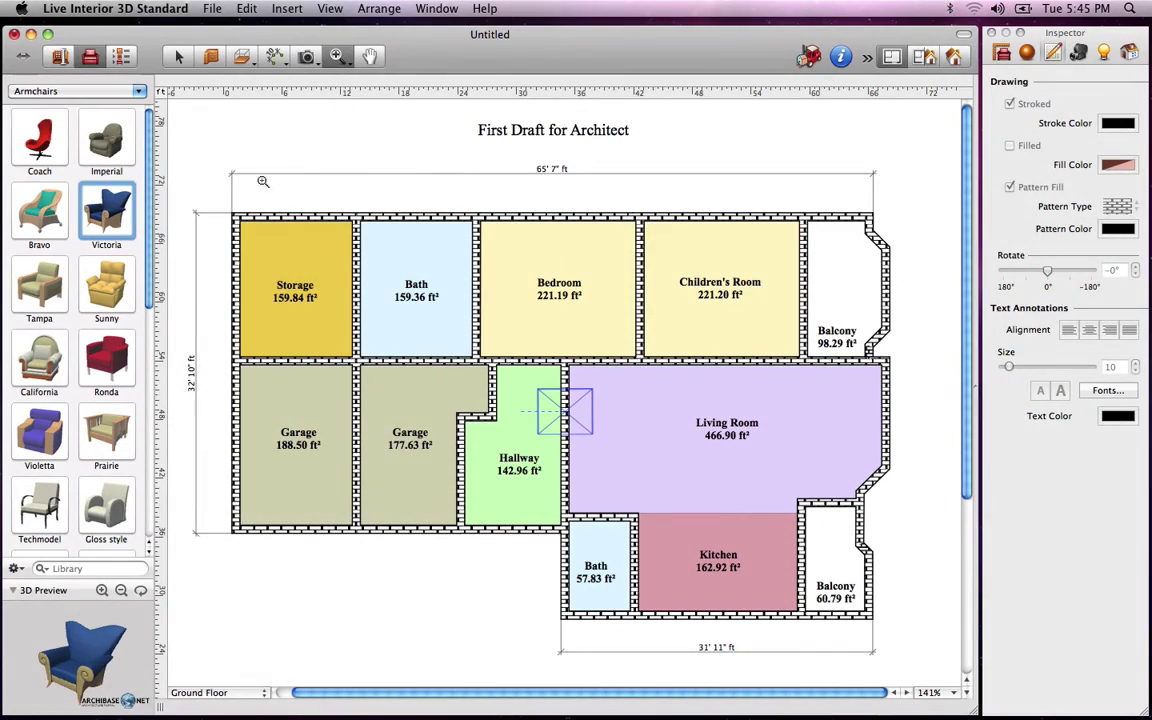
left_click_drag(196, 181, 572, 549)
left_click(370, 56)
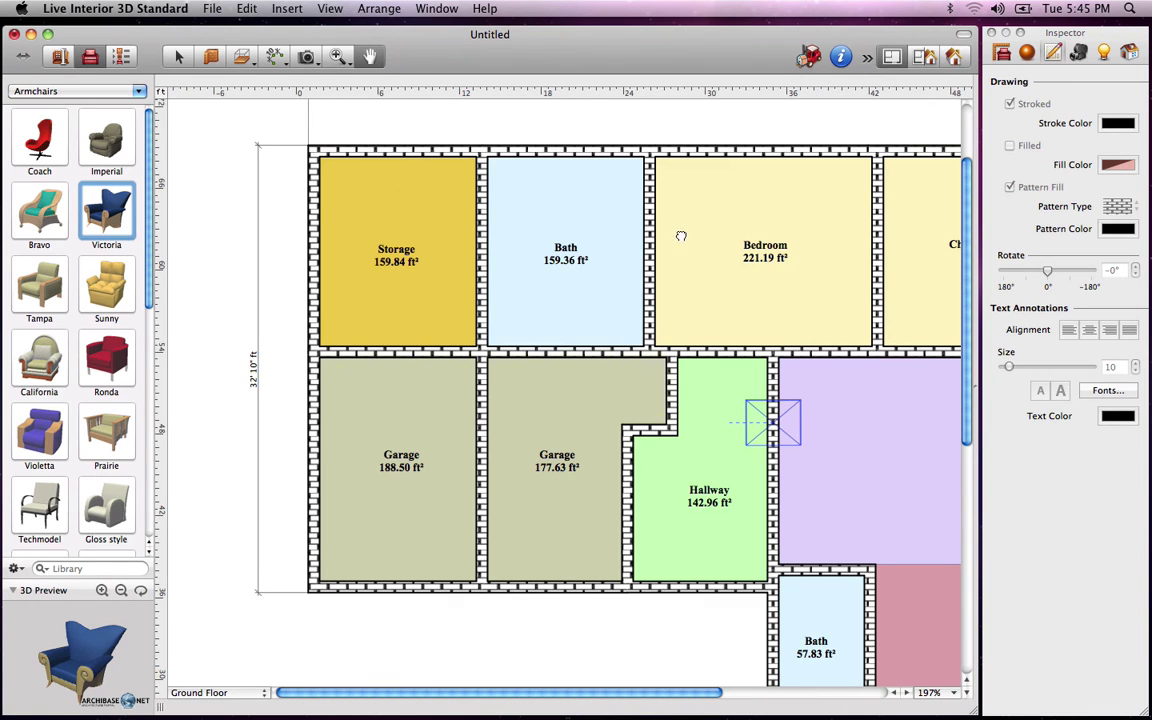
left_click_drag(613, 212, 658, 234)
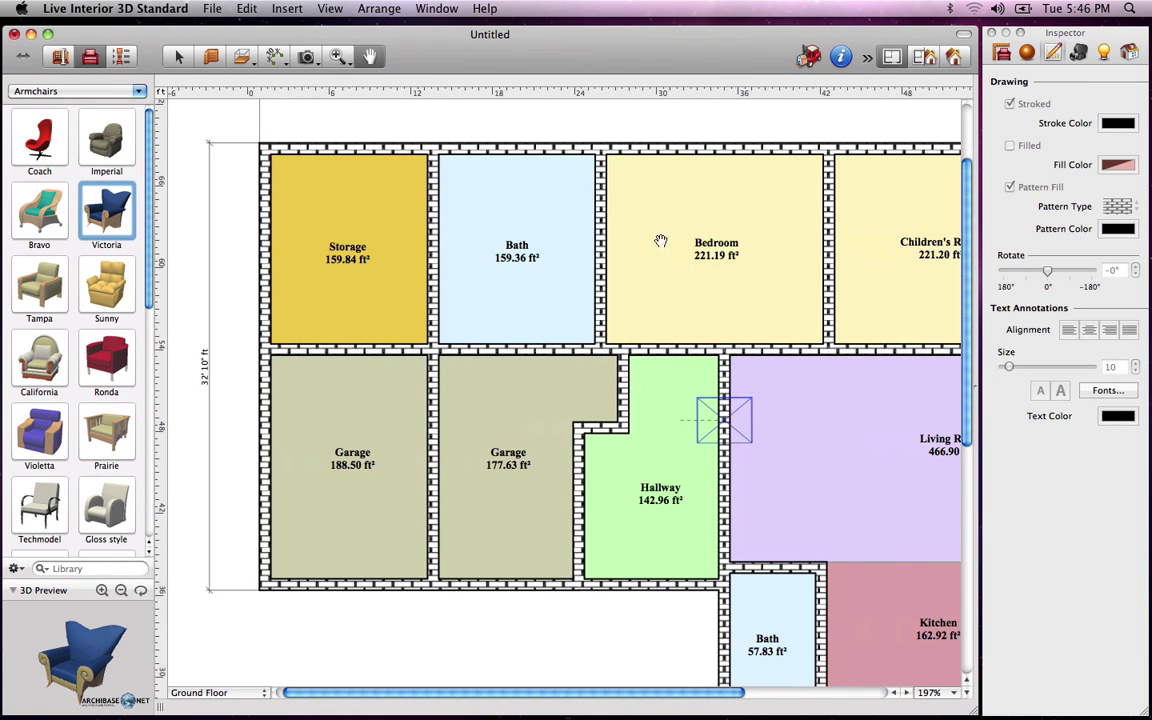
Add the 3D view beside the plan and move the Garage's left wall outward: Bath 201.01 ft², Garage 226.76 ft².
left_click(924, 56)
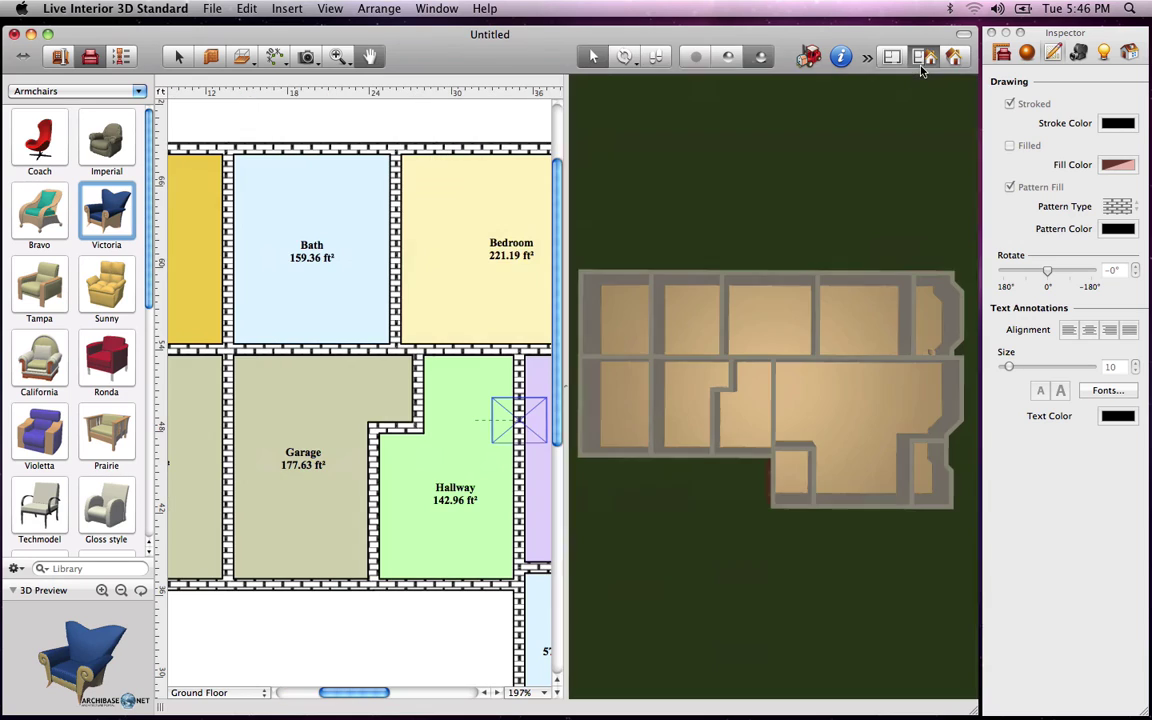
key("Escape")
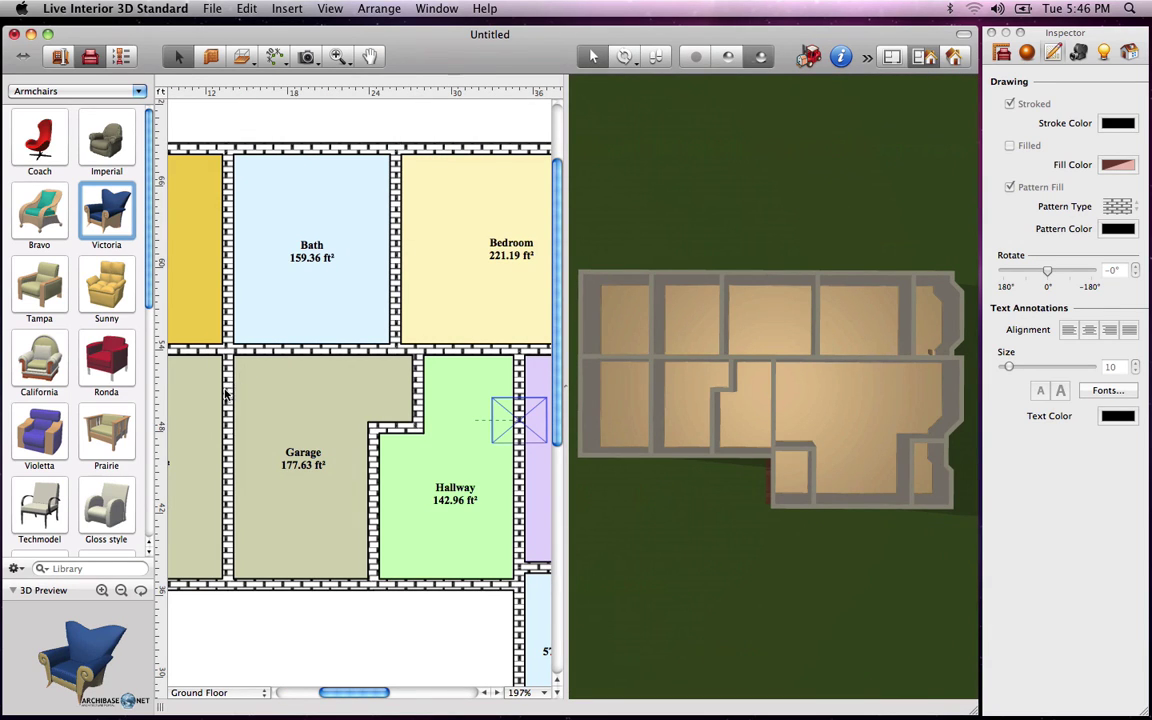
left_click_drag(226, 395, 186, 395)
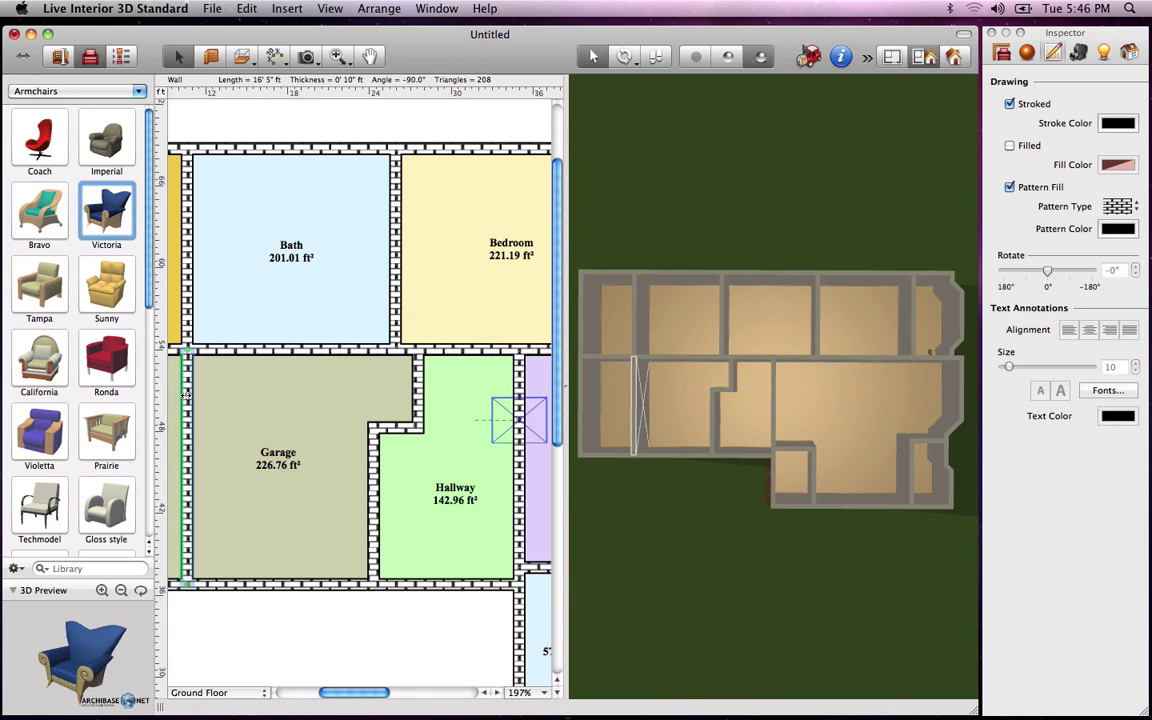